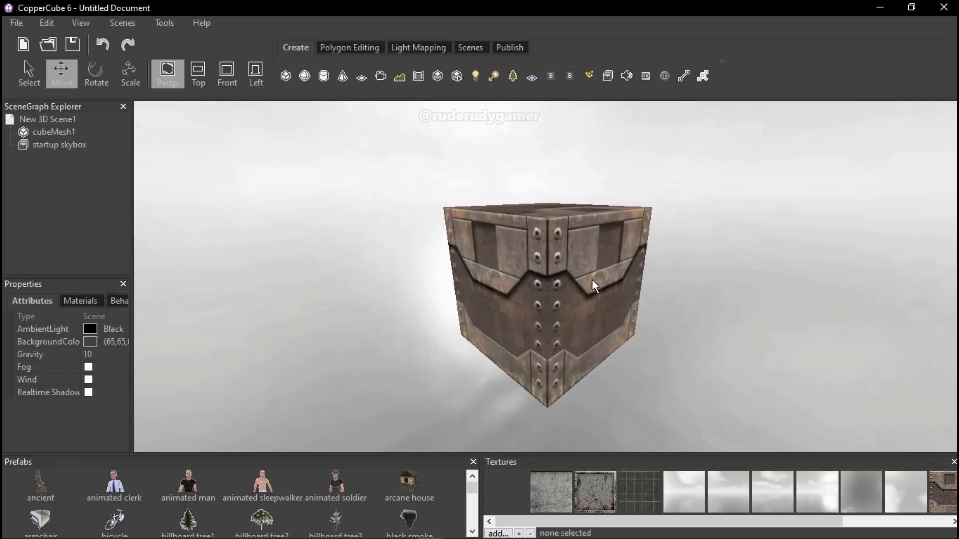
- Delete the default textured cube from the scene
{"action": "scroll", "coordinate": [592, 280], "scroll_direction": "down", "scroll_amount": 2}
{"action": "scroll", "coordinate": [592, 279], "scroll_direction": "down", "scroll_amount": 3}
{"action": "scroll", "coordinate": [592, 282], "scroll_direction": "up", "scroll_amount": 1}
{"action": "scroll", "coordinate": [593, 281], "scroll_direction": "down", "scroll_amount": 1}
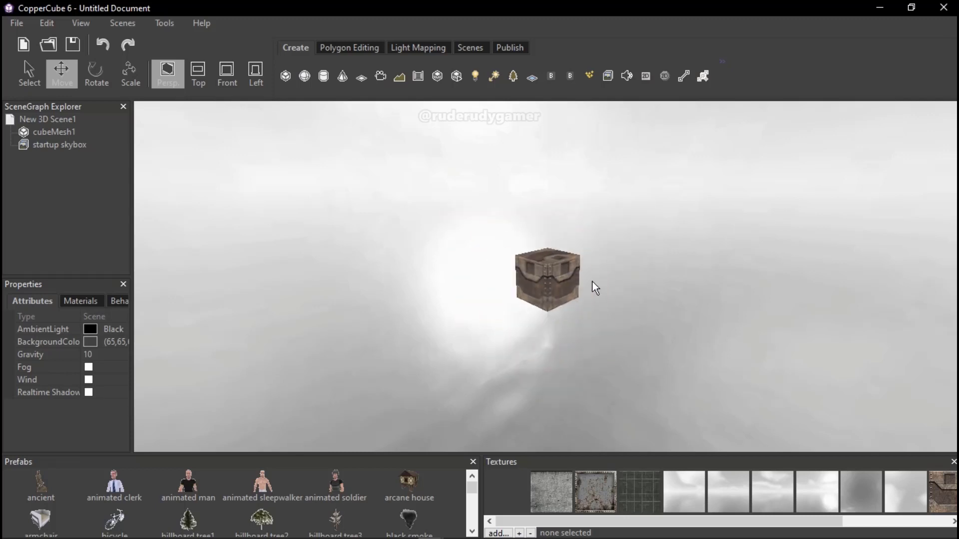
{"action": "scroll", "coordinate": [593, 282], "scroll_direction": "up", "scroll_amount": 2}
{"action": "right_click", "coordinate": [571, 289]}
{"action": "left_click", "coordinate": [607, 317]}
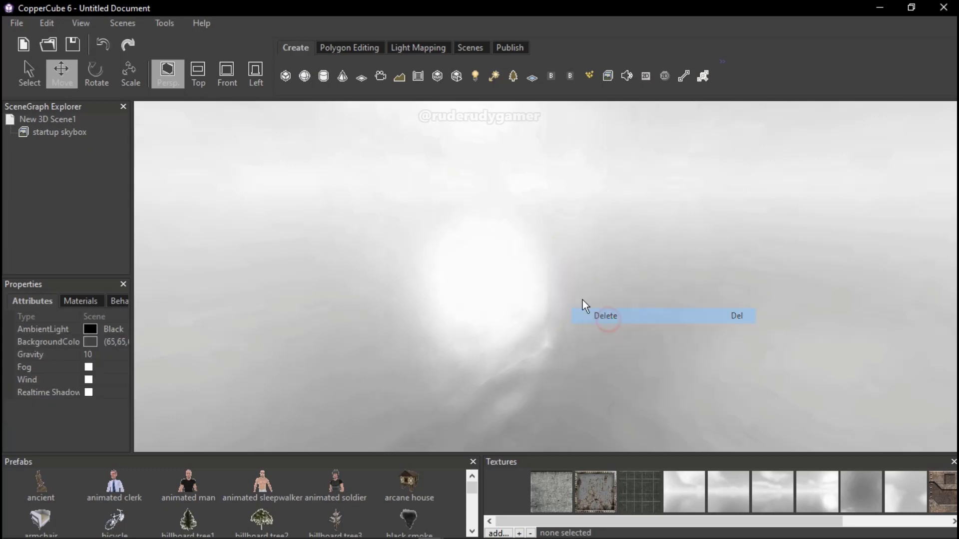
- Create a textured floor plane 300 units wide
{"action": "left_click", "coordinate": [362, 77]}
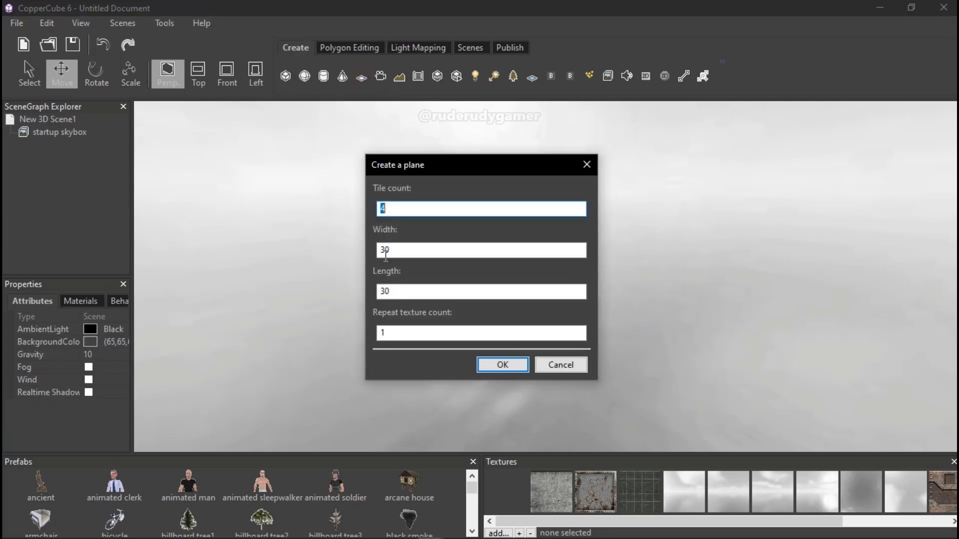
{"action": "left_click", "coordinate": [399, 251]}
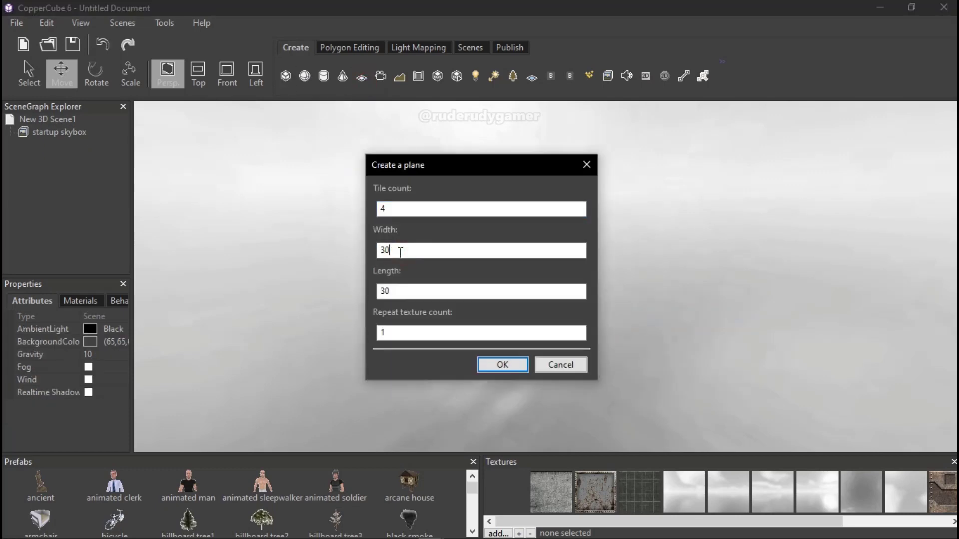
{"action": "type", "text": "0"}
{"action": "key", "text": "Return"}
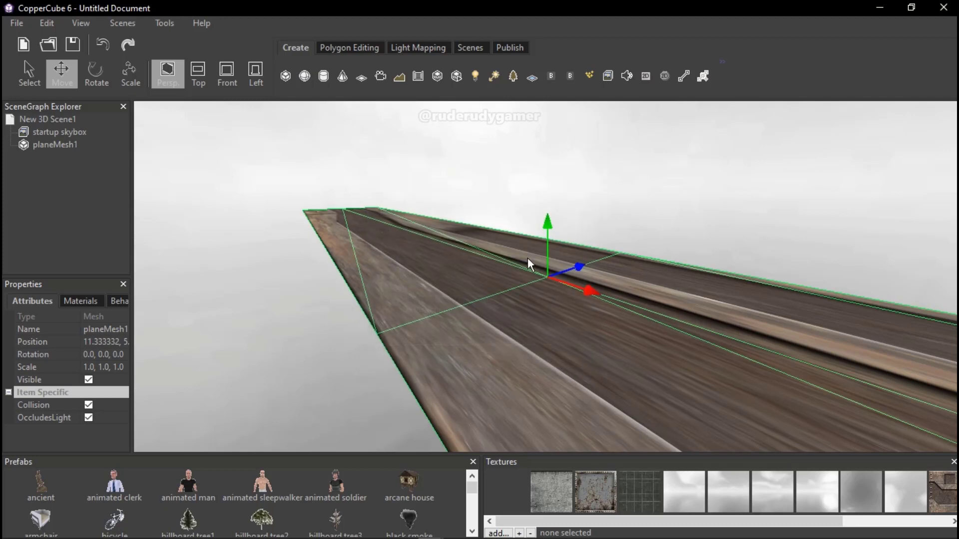
- Scale the plane along its Z axis to about 9.28 times its length
{"action": "mouse_move", "coordinate": [349, 155]}
{"action": "left_mouse_down"}
{"action": "mouse_move", "coordinate": [406, 274]}
{"action": "mouse_move", "coordinate": [394, 270]}
{"action": "mouse_move", "coordinate": [484, 266]}
{"action": "mouse_move", "coordinate": [423, 272]}
{"action": "left_mouse_up"}
{"action": "left_click", "coordinate": [130, 72]}
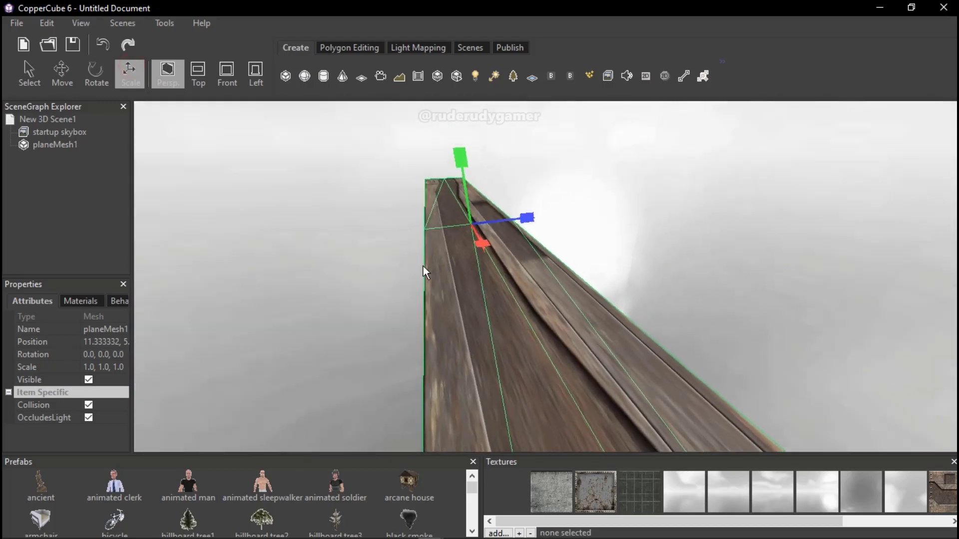
{"action": "mouse_move", "coordinate": [519, 221]}
{"action": "left_mouse_down"}
{"action": "mouse_move", "coordinate": [639, 212]}
{"action": "mouse_move", "coordinate": [678, 219]}
{"action": "mouse_move", "coordinate": [514, 272]}
{"action": "mouse_move", "coordinate": [475, 227]}
{"action": "mouse_move", "coordinate": [452, 319]}
{"action": "mouse_move", "coordinate": [586, 325]}
{"action": "mouse_move", "coordinate": [669, 308]}
{"action": "mouse_move", "coordinate": [574, 319]}
{"action": "mouse_move", "coordinate": [537, 362]}
{"action": "mouse_move", "coordinate": [475, 232]}
{"action": "left_mouse_up"}
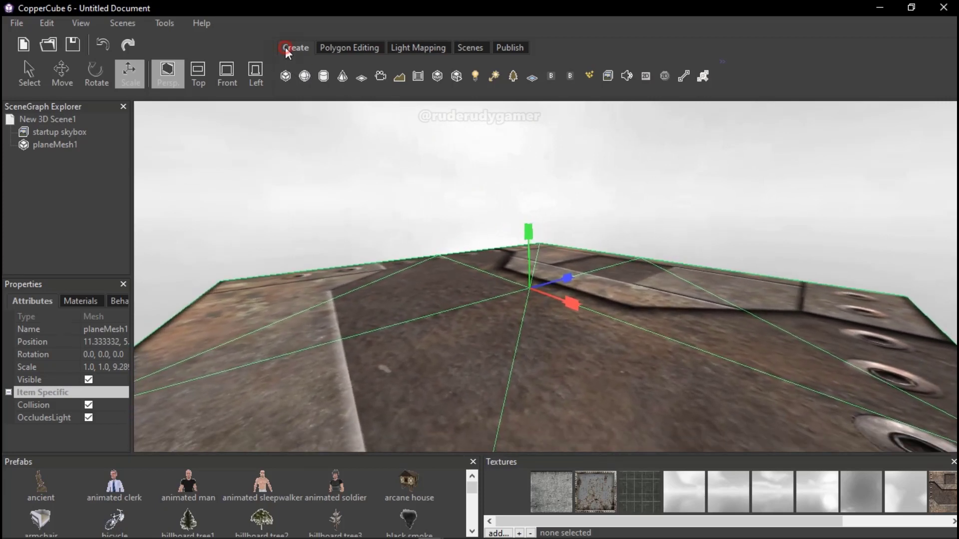
- Add an active First Person Shooter camera, Camera1
{"action": "left_click", "coordinate": [380, 78]}
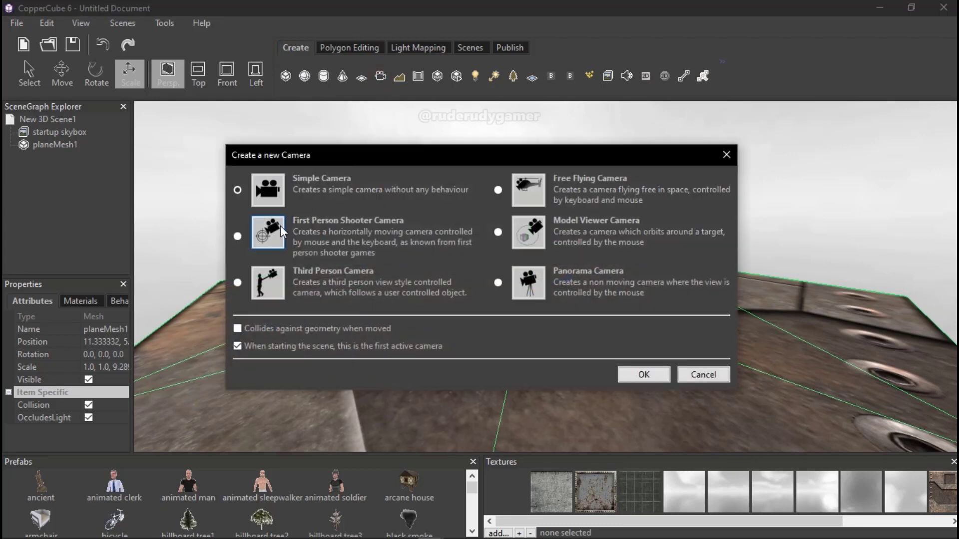
{"action": "left_click", "coordinate": [237, 235]}
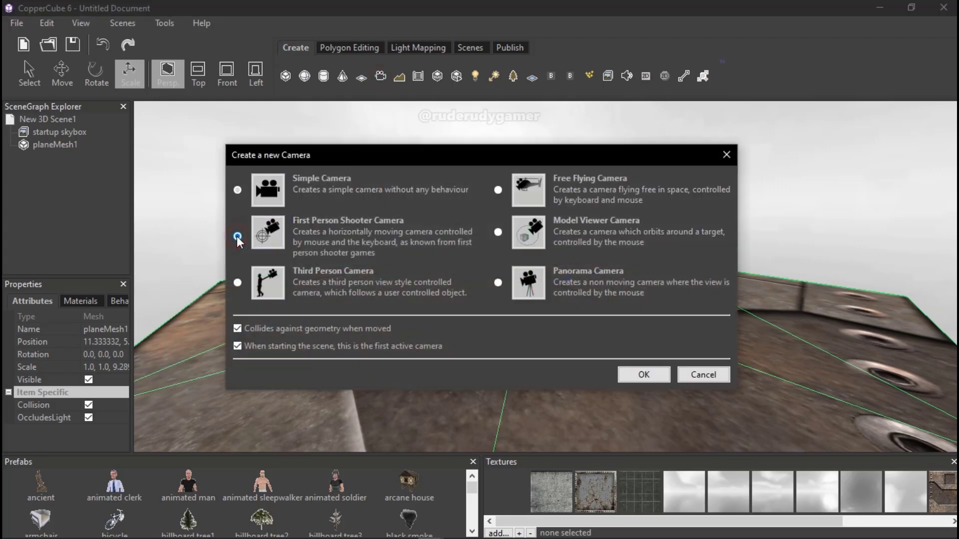
{"action": "left_click", "coordinate": [639, 376]}
{"action": "left_click_drag", "start_coordinate": [464, 294], "coordinate": [428, 272]}
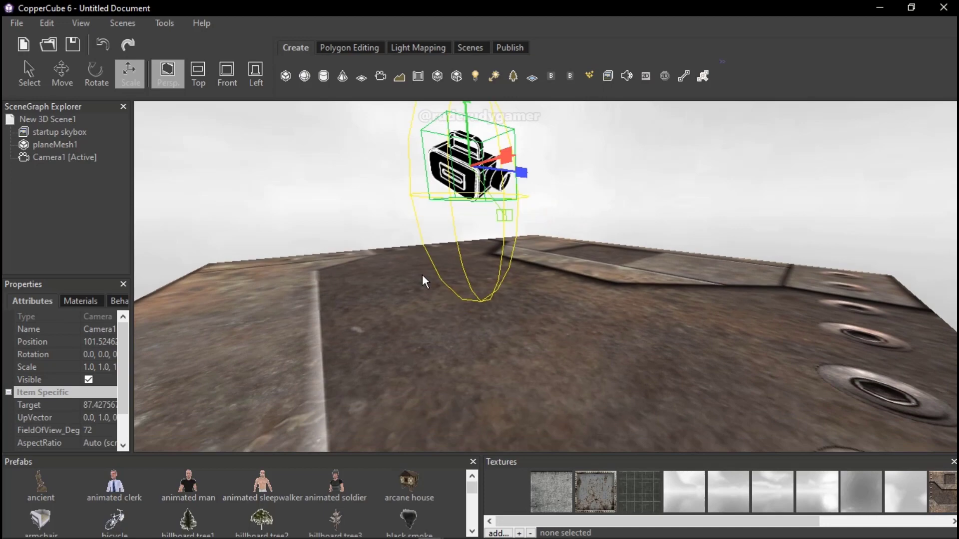
- Move the camera down toward the floor and widen the side panels
{"action": "left_click", "coordinate": [95, 73]}
{"action": "left_click", "coordinate": [62, 70]}
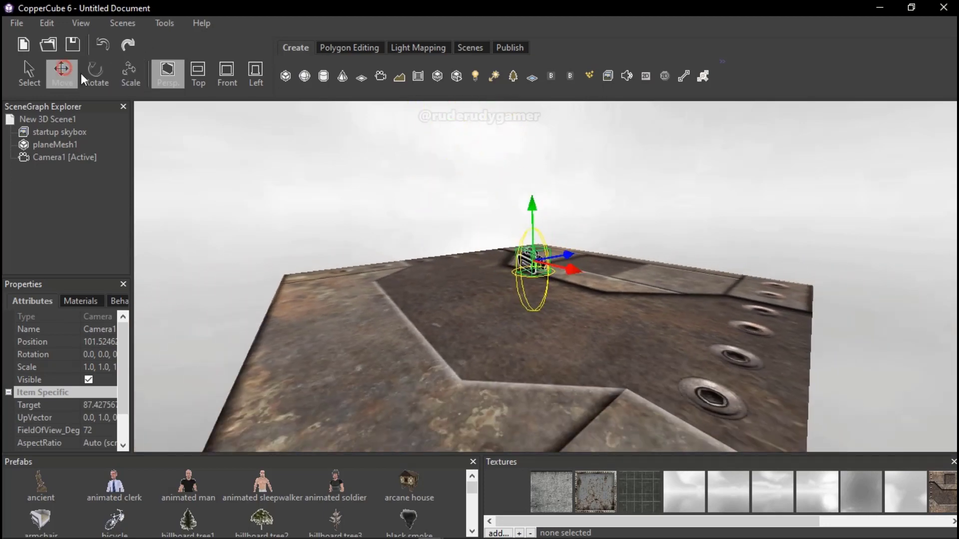
{"action": "left_click_drag", "start_coordinate": [532, 207], "coordinate": [536, 265]}
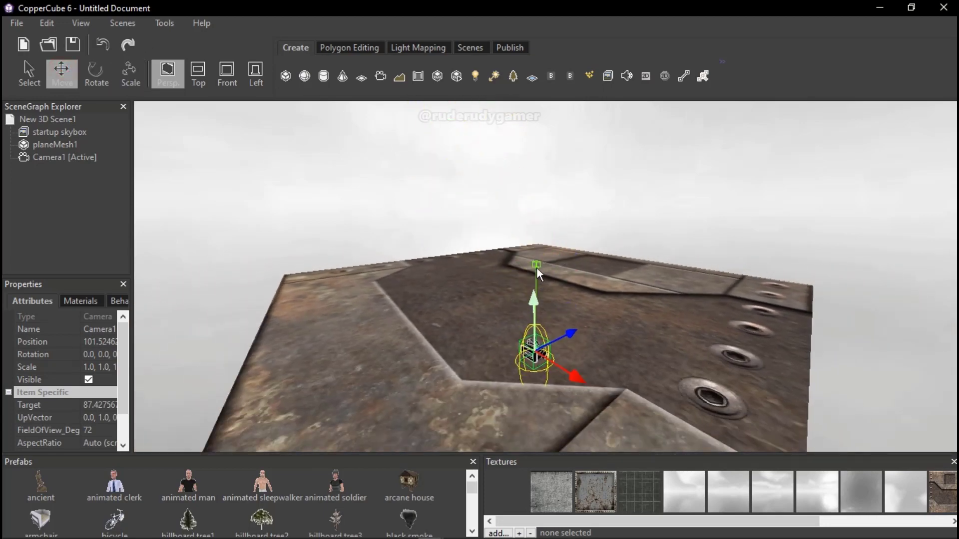
{"action": "right_click_drag", "start_coordinate": [474, 314], "coordinate": [548, 320]}
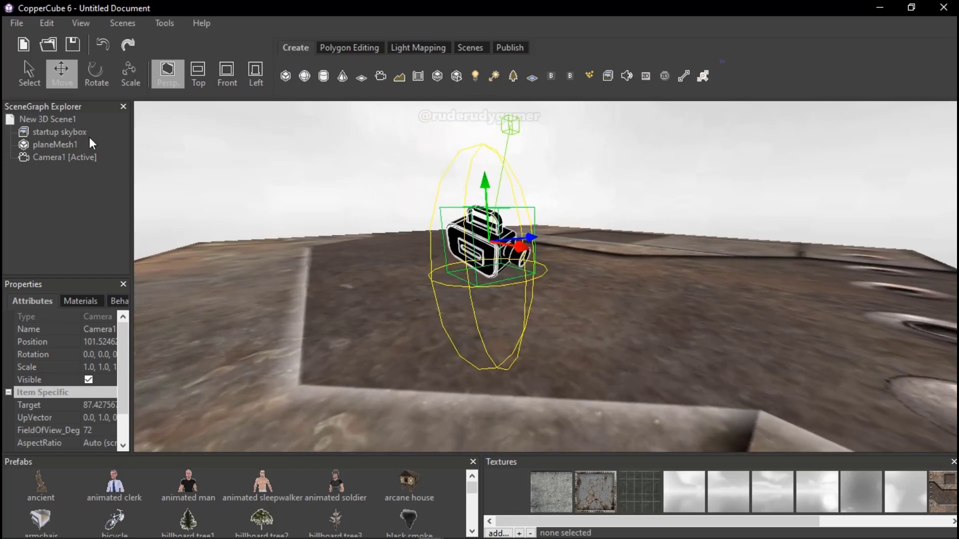
{"action": "left_click_drag", "start_coordinate": [131, 344], "coordinate": [214, 344]}
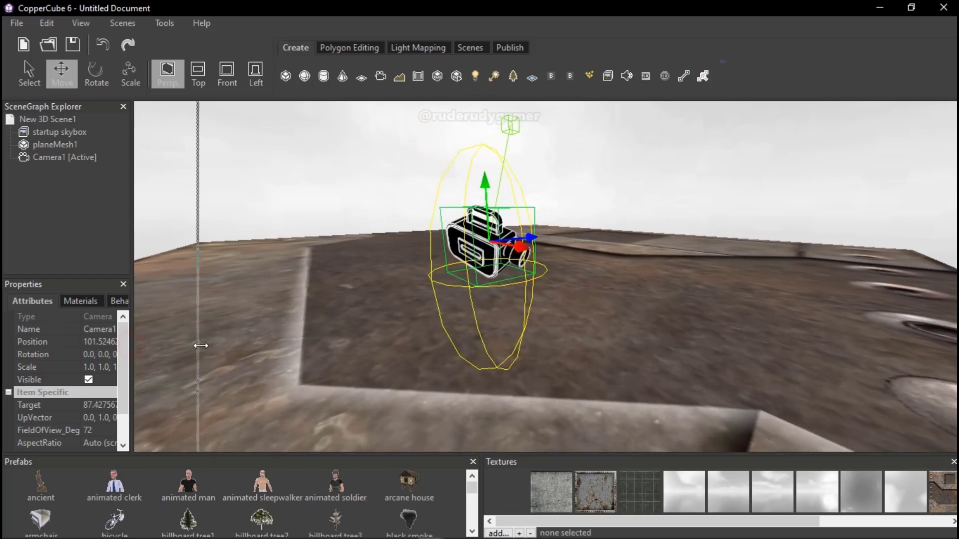
- Set the Collide when moved RelativePosition to 0.0, 15.0, 0.0
{"action": "left_click", "coordinate": [122, 301]}
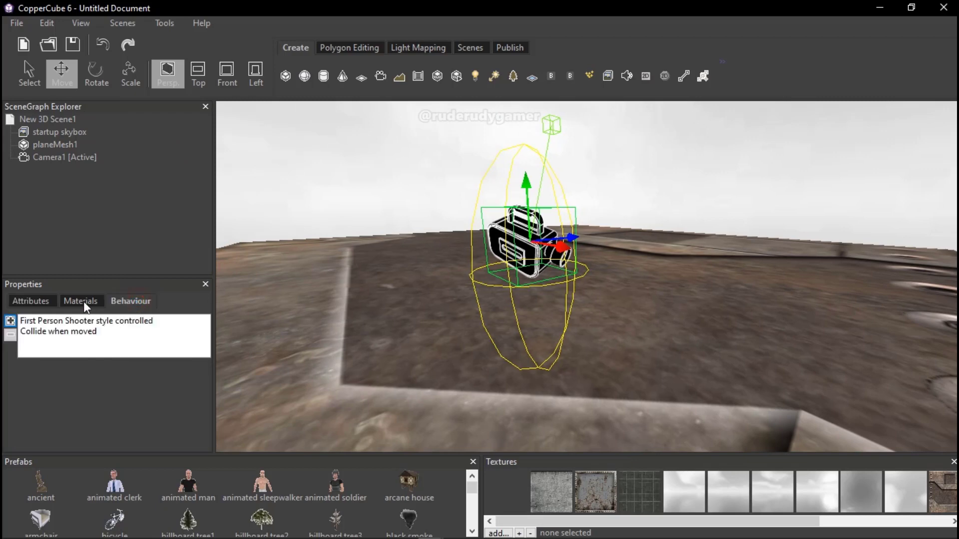
{"action": "left_click", "coordinate": [90, 332]}
{"action": "left_click", "coordinate": [101, 384]}
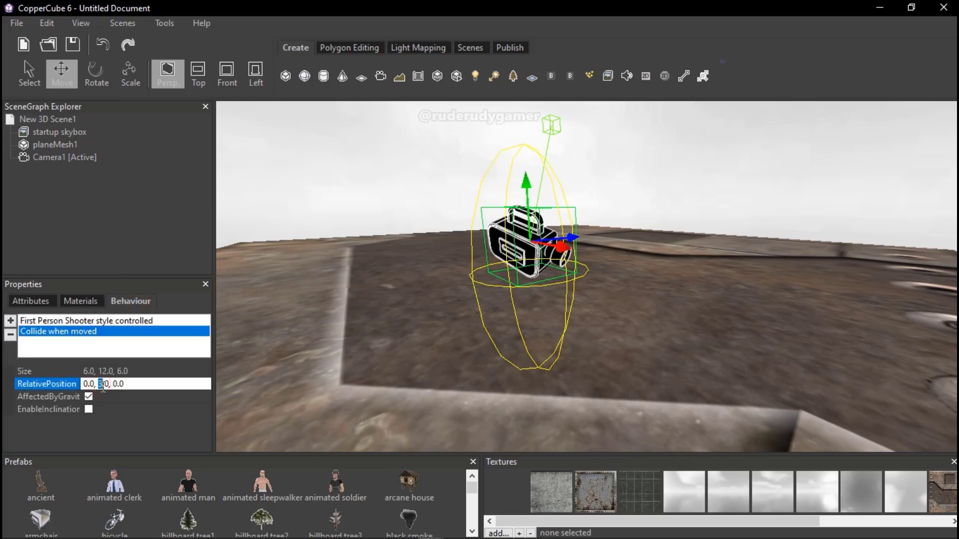
{"action": "type", "text": "15"}
{"action": "key", "text": "Return"}
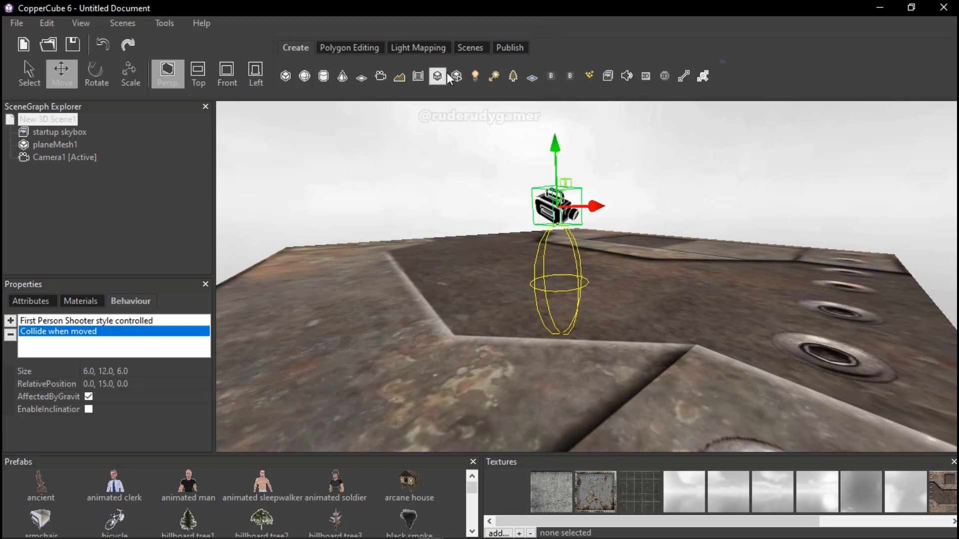
{"action": "left_click_drag", "start_coordinate": [465, 259], "coordinate": [461, 259]}
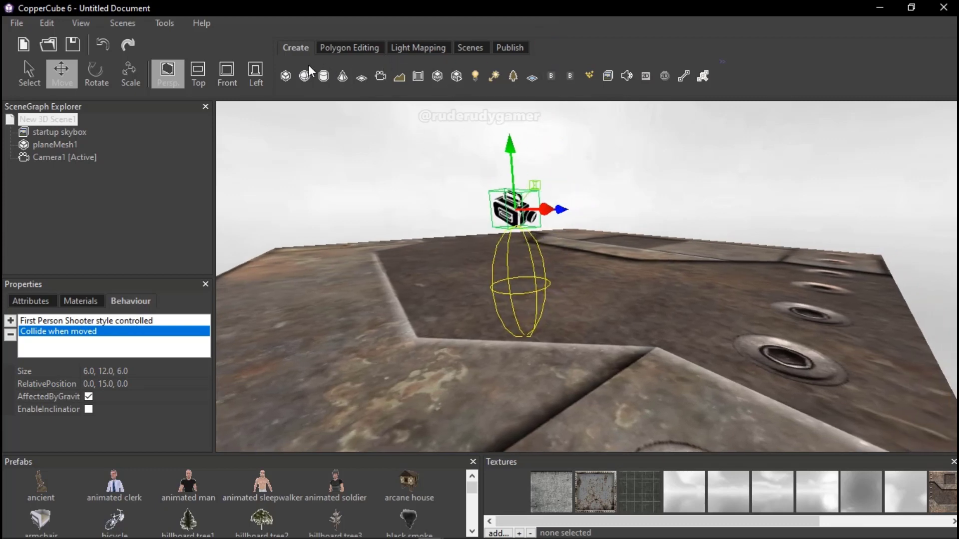
- Confirm Windows .exe publish settings and start a preview run
{"action": "left_click", "coordinate": [500, 48]}
{"action": "left_click", "coordinate": [405, 72]}
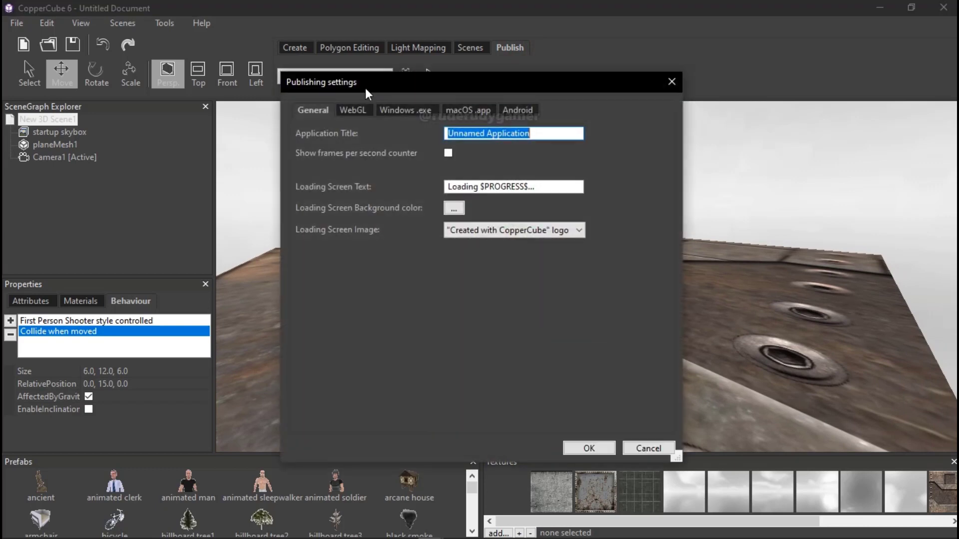
{"action": "left_click", "coordinate": [409, 111]}
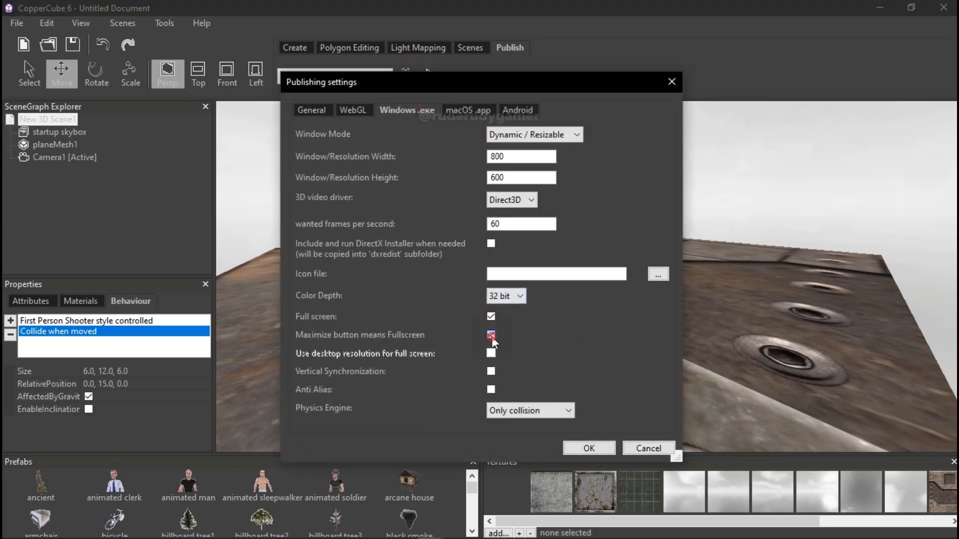
{"action": "left_click", "coordinate": [590, 448]}
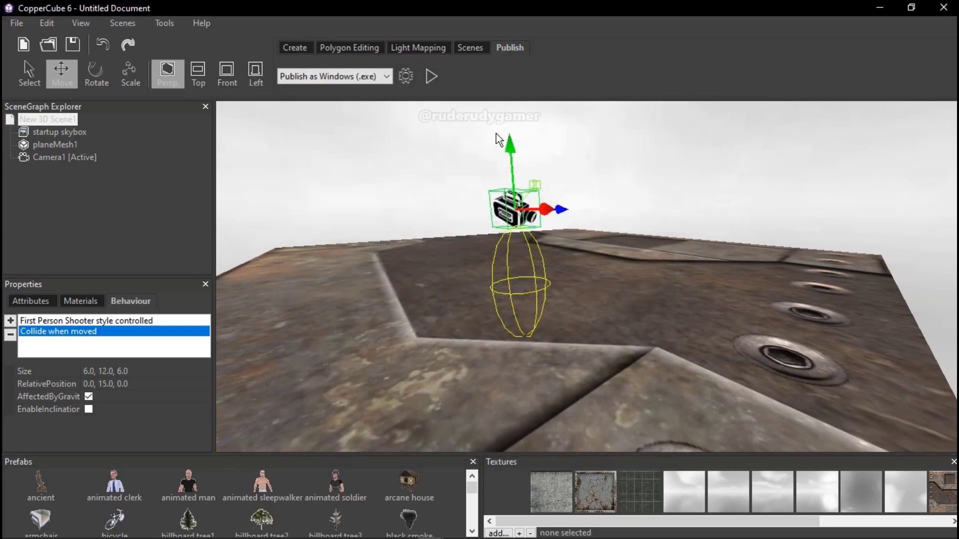
{"action": "left_click", "coordinate": [430, 76]}
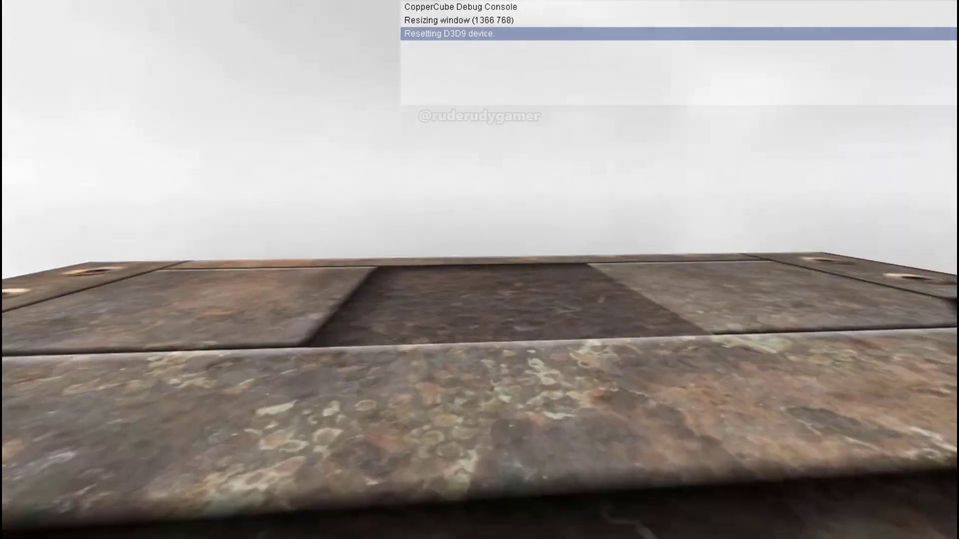
- Walk around the preview in first person, then exit it with Escape
{"action": "key", "text": "Escape"}
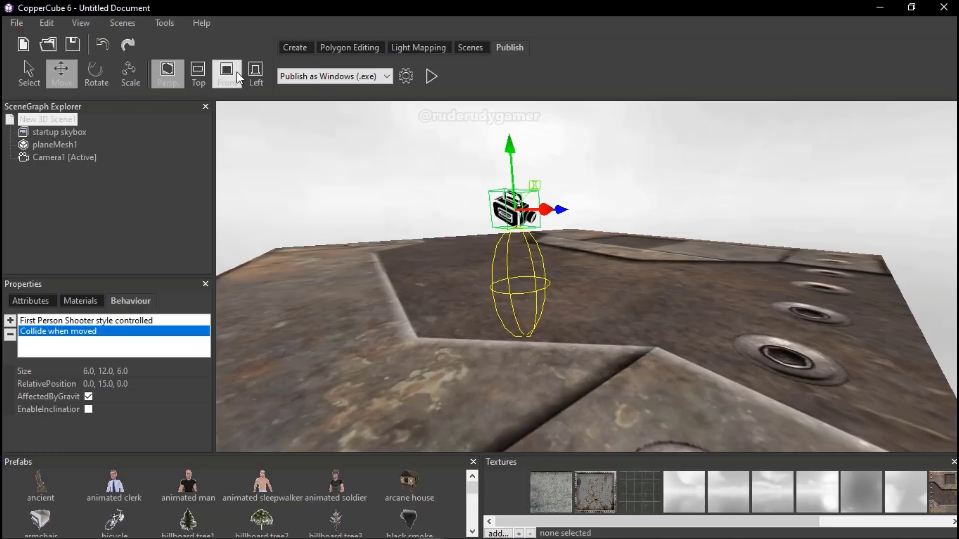
- Add a default 10-unit cube, cubeMesh1, and place it on the floor right of the camera
{"action": "left_click", "coordinate": [296, 48]}
{"action": "left_click", "coordinate": [285, 76]}
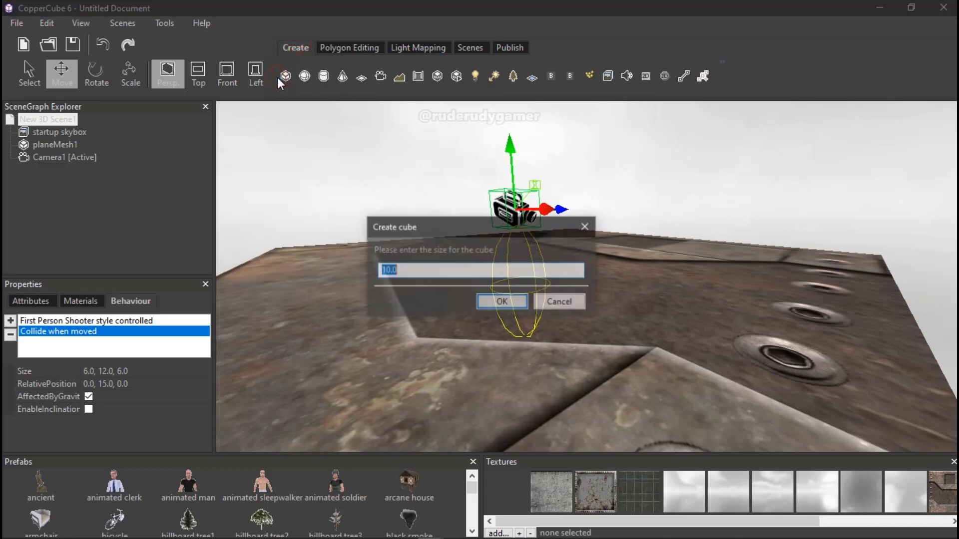
{"action": "left_click", "coordinate": [494, 301]}
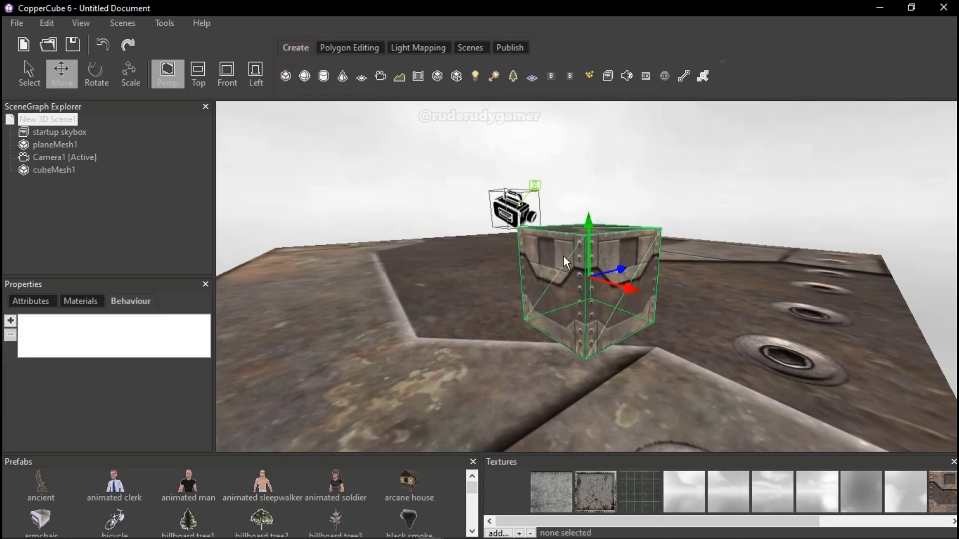
{"action": "left_click_drag", "start_coordinate": [619, 271], "coordinate": [774, 204]}
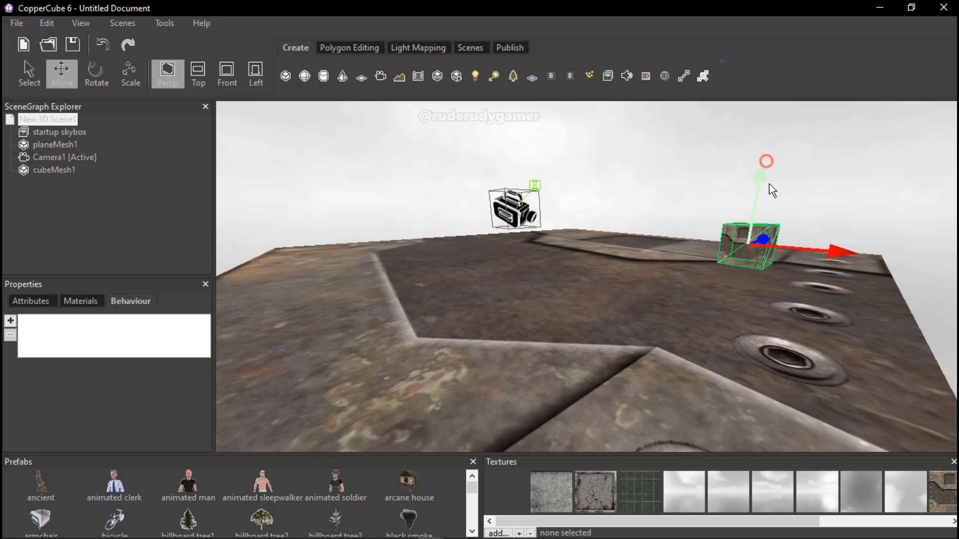
{"action": "left_click_drag", "start_coordinate": [826, 287], "coordinate": [769, 282]}
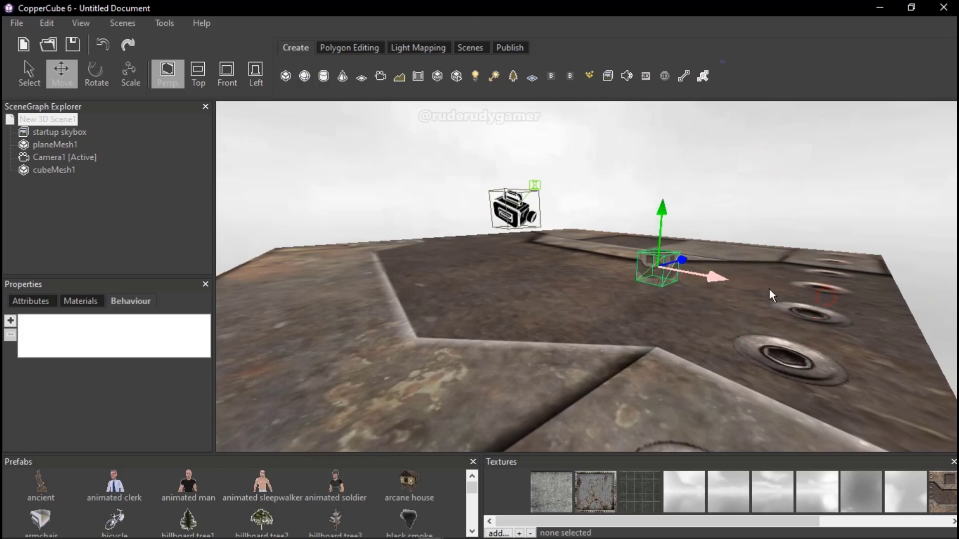
- Add sphereMesh1 with default radius and lower it onto the floor near the cube
{"action": "left_click", "coordinate": [305, 77]}
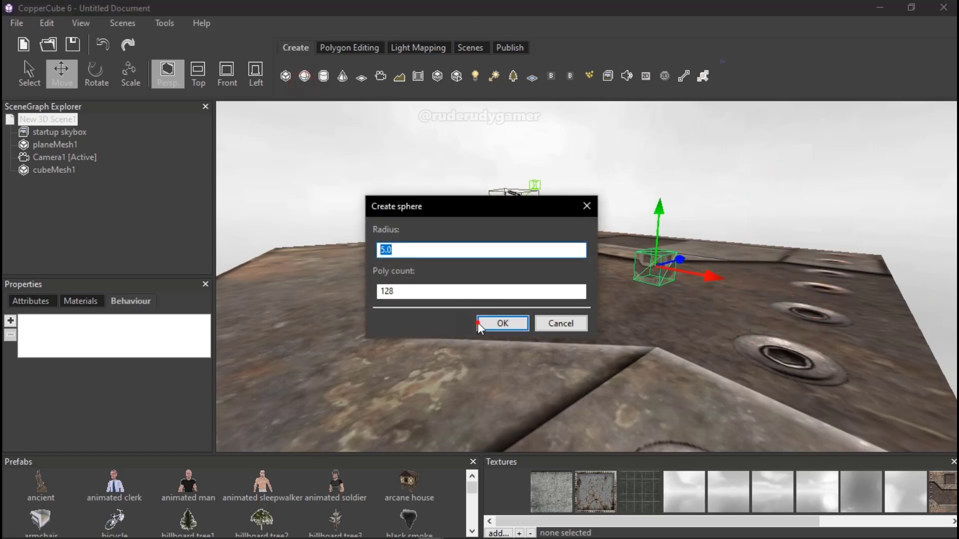
{"action": "left_click", "coordinate": [493, 323]}
{"action": "mouse_move", "coordinate": [633, 293]}
{"action": "left_mouse_down"}
{"action": "mouse_move", "coordinate": [581, 240]}
{"action": "mouse_move", "coordinate": [581, 223]}
{"action": "mouse_move", "coordinate": [610, 244]}
{"action": "left_mouse_up"}
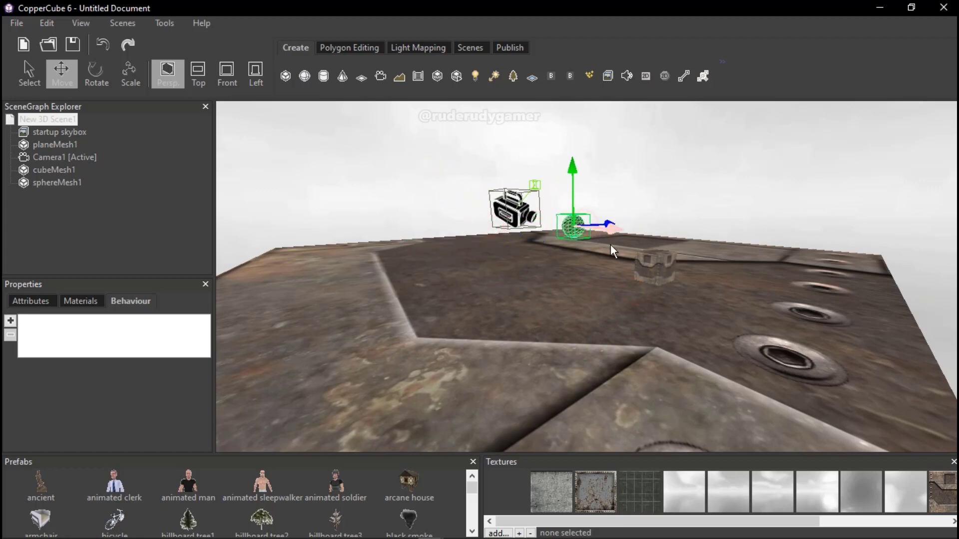
{"action": "left_click_drag", "start_coordinate": [580, 163], "coordinate": [575, 184]}
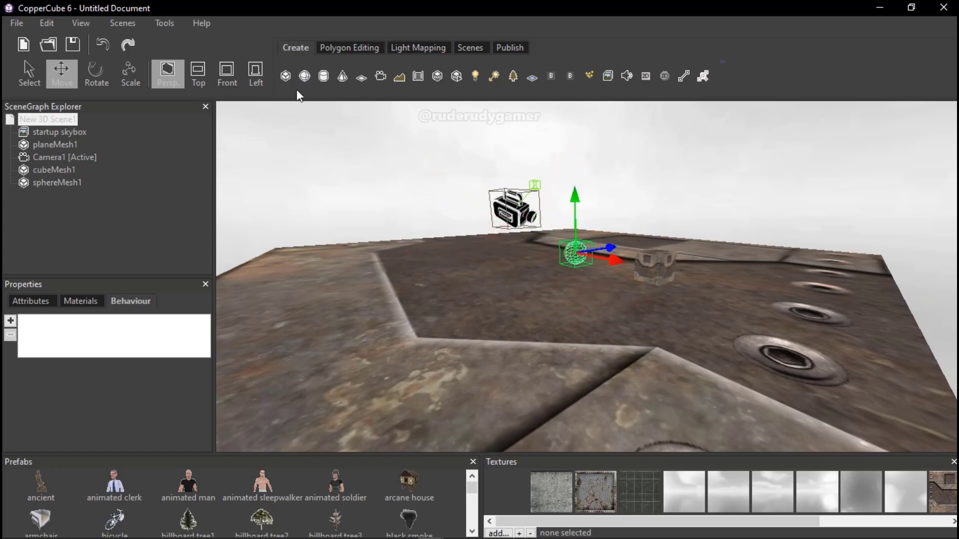
{"action": "left_click", "coordinate": [324, 78]}
- Add cylinderMesh1 and move it back and to the right across the floor
{"action": "left_click", "coordinate": [498, 357]}
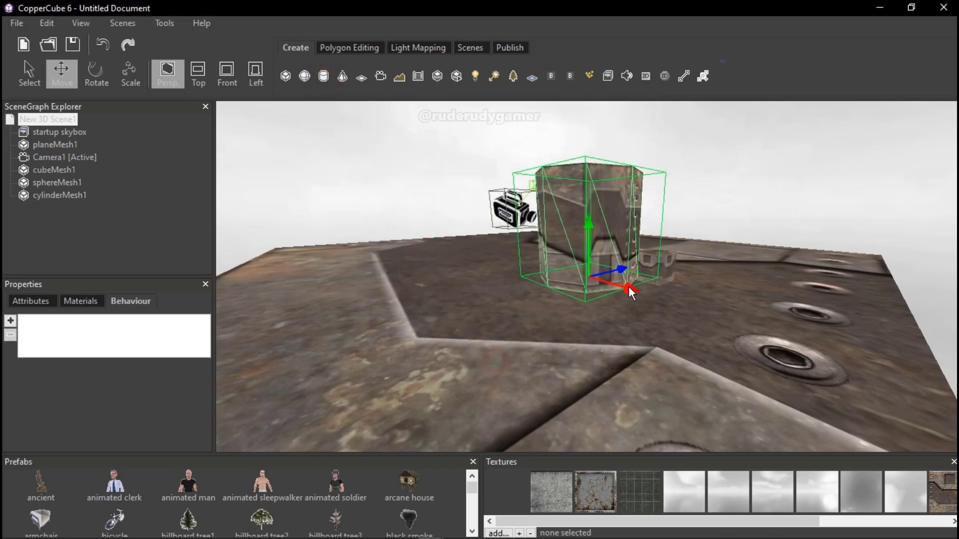
{"action": "left_click_drag", "start_coordinate": [596, 226], "coordinate": [587, 300]}
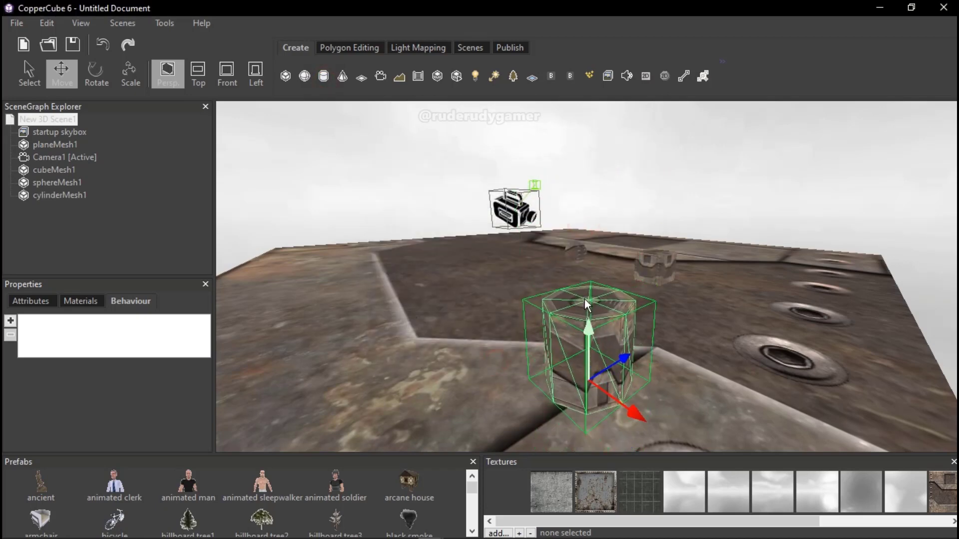
{"action": "left_click_drag", "start_coordinate": [624, 361], "coordinate": [780, 288]}
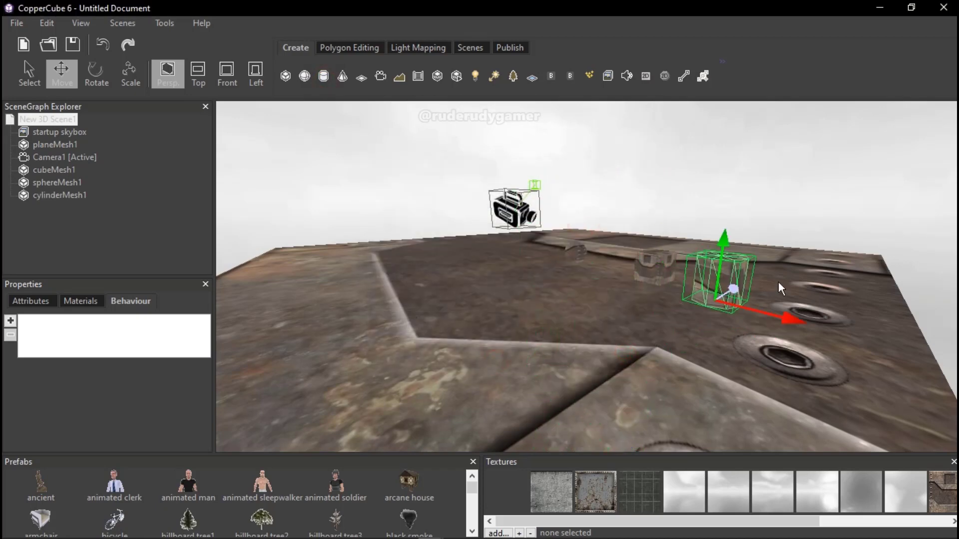
- Add a default cone, coneMesh1, and place it left beside the camera
{"action": "left_click", "coordinate": [346, 84]}
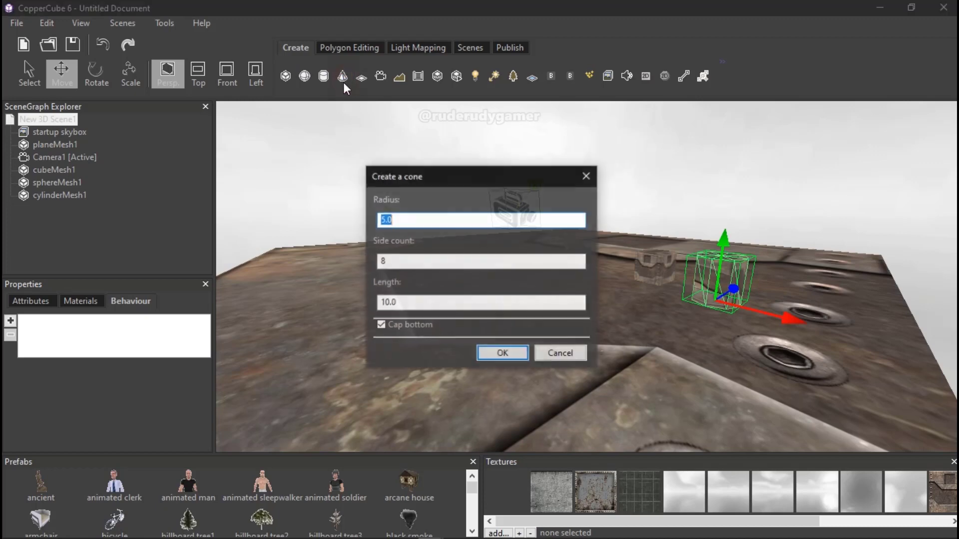
{"action": "left_click", "coordinate": [504, 353]}
{"action": "mouse_move", "coordinate": [660, 256]}
{"action": "left_mouse_down"}
{"action": "mouse_move", "coordinate": [460, 186]}
{"action": "mouse_move", "coordinate": [520, 309]}
{"action": "left_mouse_up"}
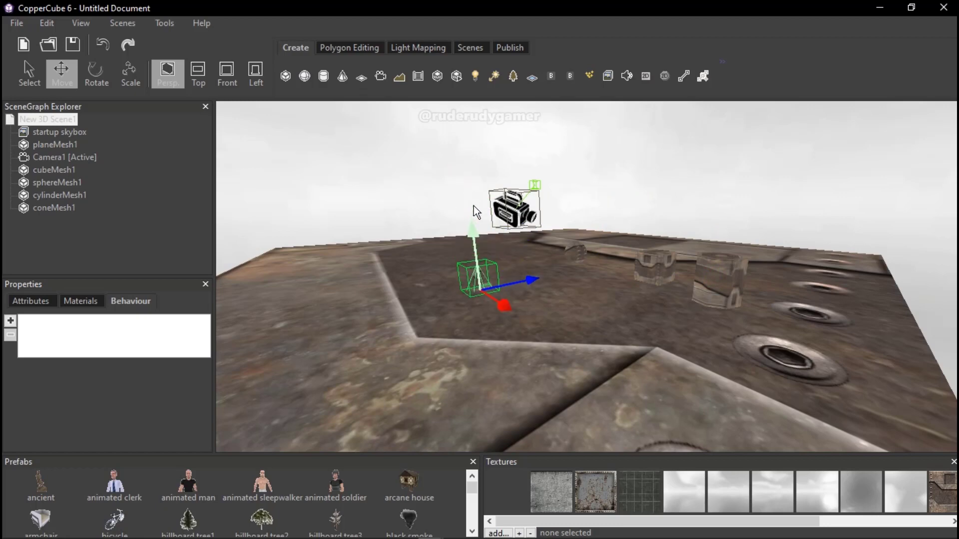
{"action": "mouse_move", "coordinate": [520, 309]}
{"action": "right_mouse_down"}
{"action": "mouse_move", "coordinate": [564, 307]}
{"action": "mouse_move", "coordinate": [388, 257]}
{"action": "right_mouse_up"}
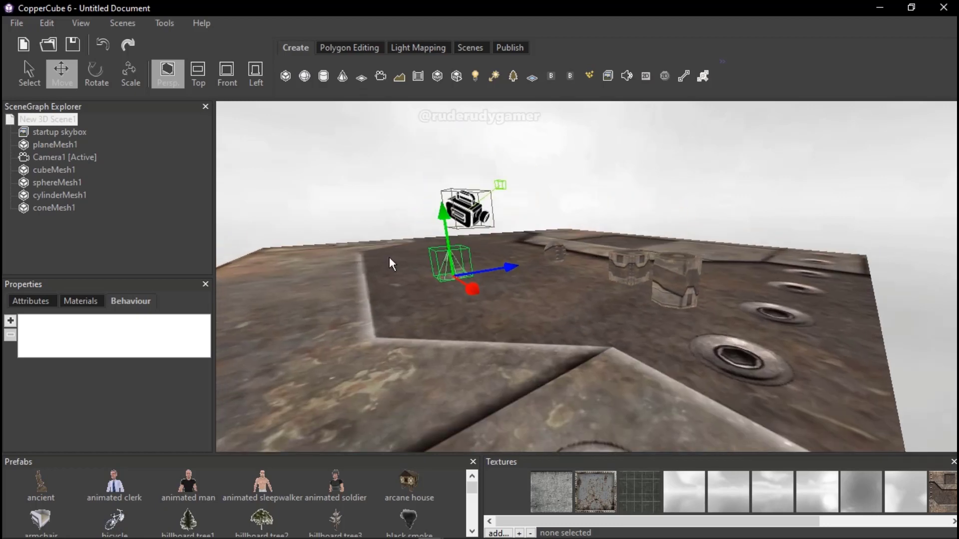
- Apply the metalpanel texture to the cone
{"action": "left_click", "coordinate": [84, 302]}
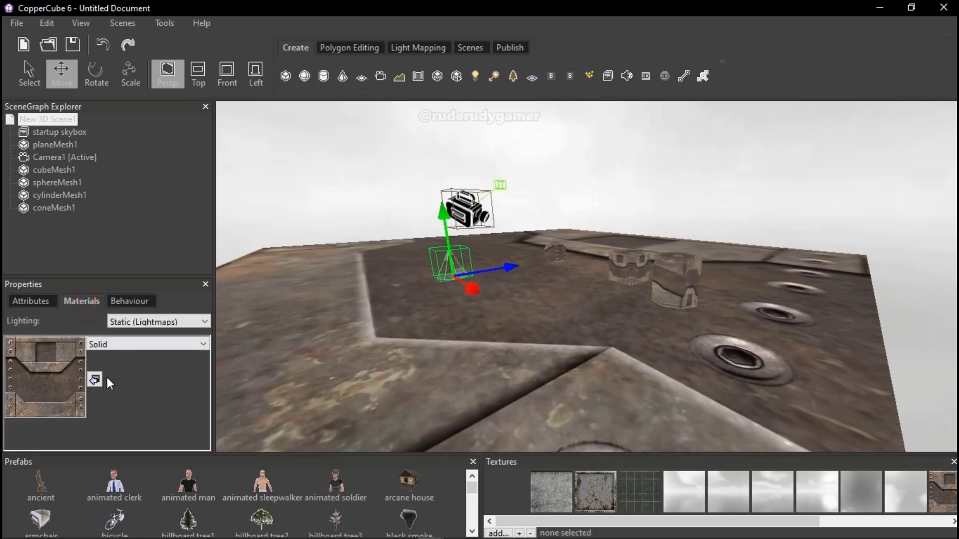
{"action": "left_click", "coordinate": [592, 490]}
{"action": "scroll", "coordinate": [564, 294], "scroll_direction": "up", "scroll_amount": 5}
{"action": "scroll", "coordinate": [445, 293], "scroll_direction": "down", "scroll_amount": 3}
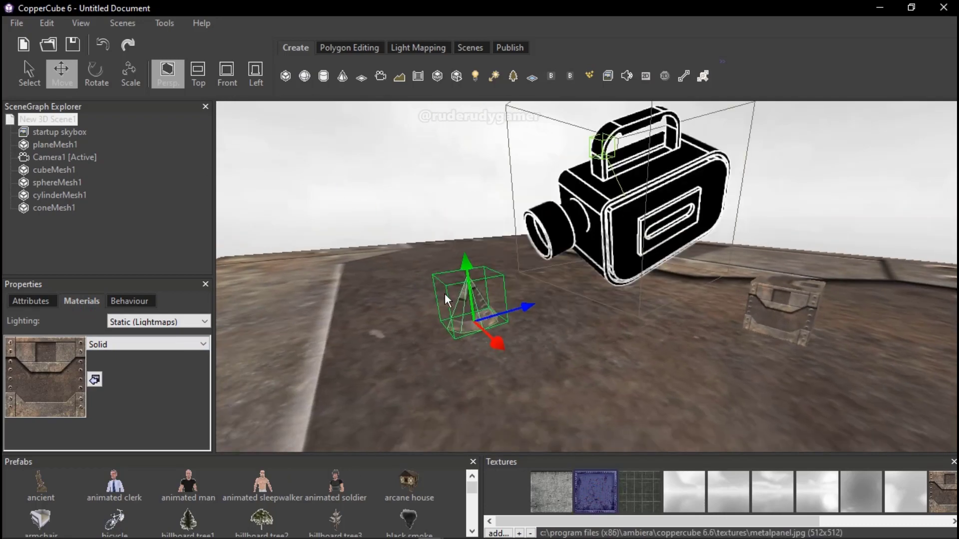
{"action": "scroll", "coordinate": [446, 310], "scroll_direction": "up", "scroll_amount": 3}
{"action": "left_click", "coordinate": [92, 383]}
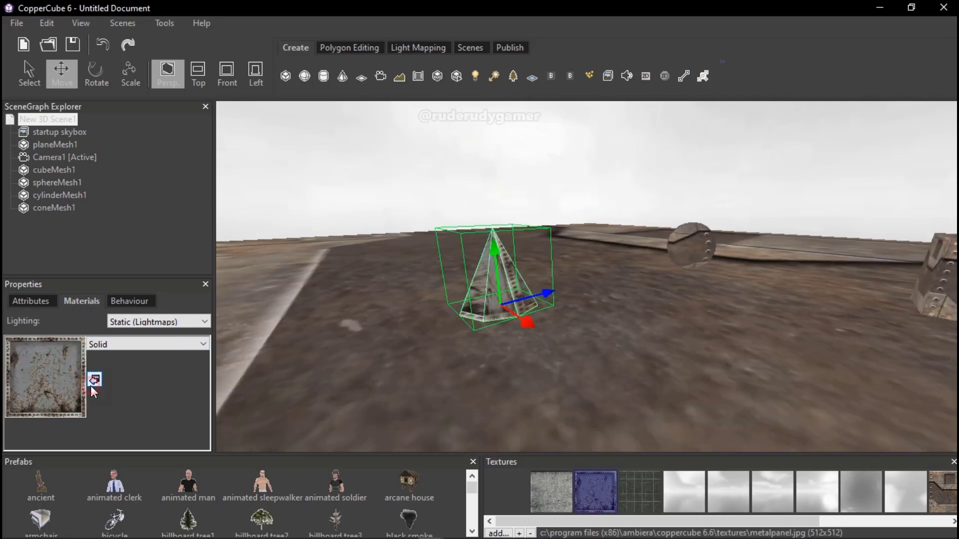
- Apply the tilewall texture to the cube
{"action": "left_click_drag", "start_coordinate": [280, 350], "coordinate": [455, 314]}
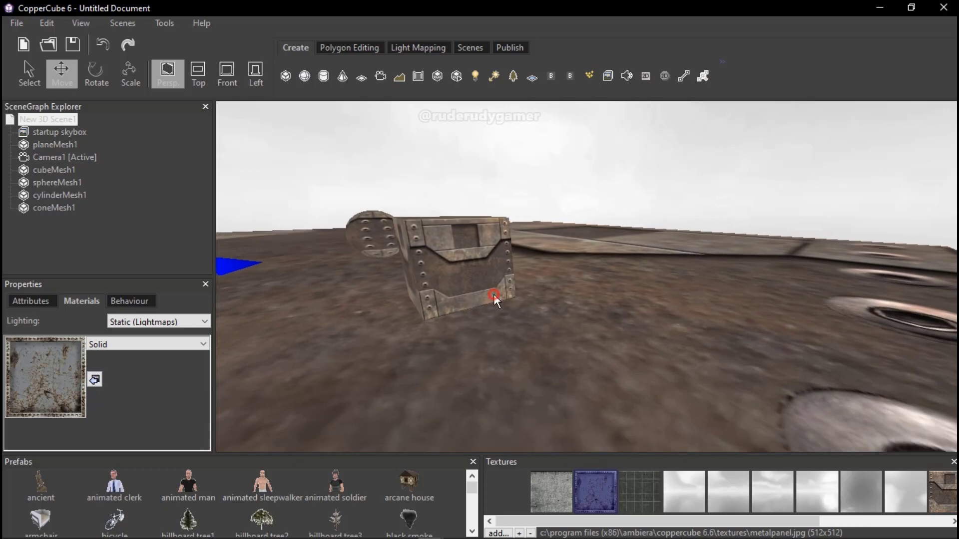
{"action": "left_click", "coordinate": [493, 294]}
{"action": "left_click", "coordinate": [630, 484]}
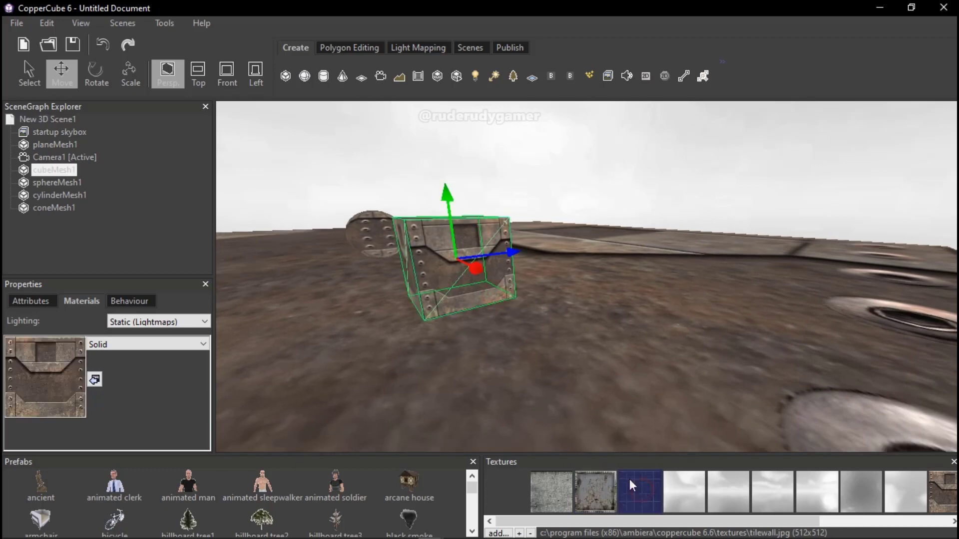
{"action": "left_click", "coordinate": [94, 380]}
- Apply the default_white texture to the sphere
{"action": "mouse_move", "coordinate": [400, 289]}
{"action": "left_mouse_down"}
{"action": "mouse_move", "coordinate": [580, 357]}
{"action": "mouse_move", "coordinate": [548, 313]}
{"action": "left_mouse_up"}
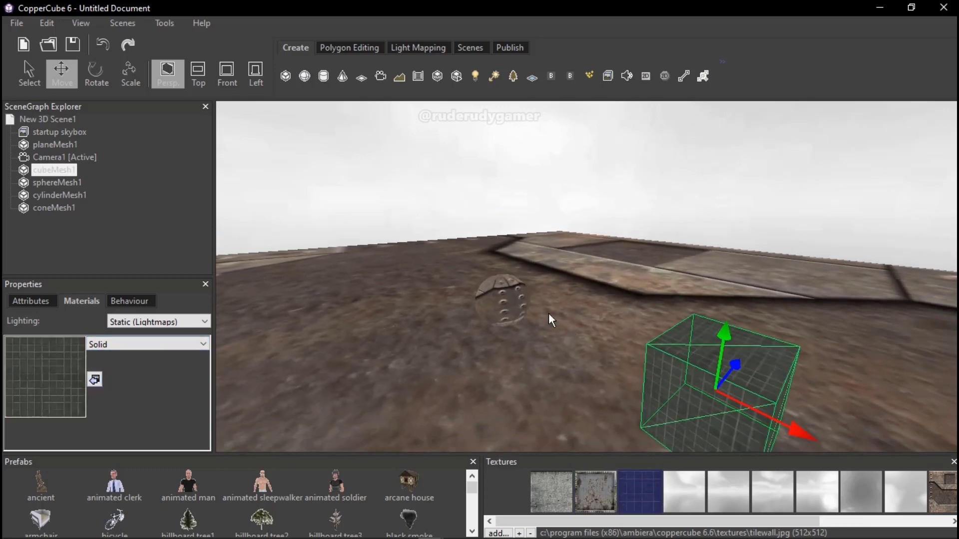
{"action": "left_click", "coordinate": [526, 300]}
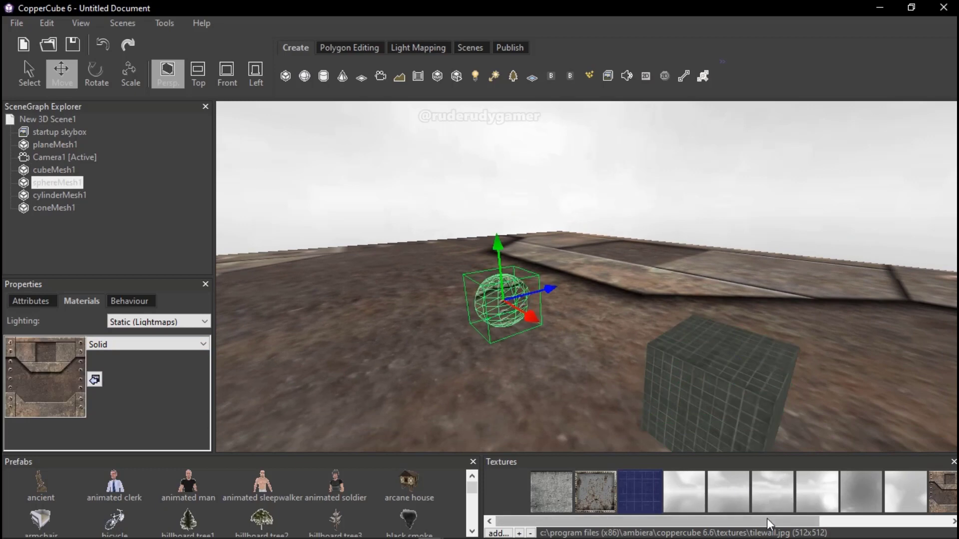
{"action": "mouse_move", "coordinate": [766, 522]}
{"action": "left_mouse_down"}
{"action": "mouse_move", "coordinate": [855, 520]}
{"action": "mouse_move", "coordinate": [766, 522]}
{"action": "left_mouse_up"}
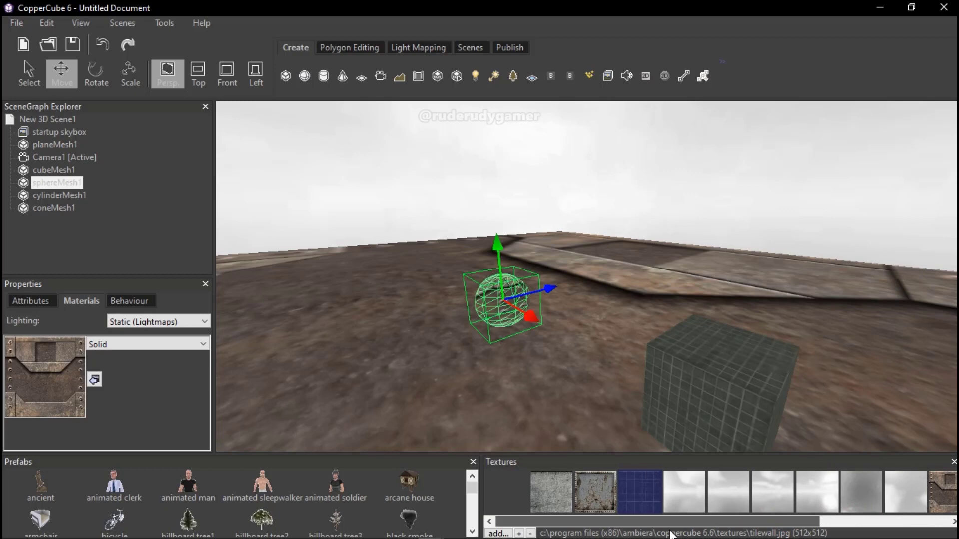
{"action": "left_click_drag", "start_coordinate": [671, 521], "coordinate": [829, 520]}
{"action": "left_click", "coordinate": [831, 492]}
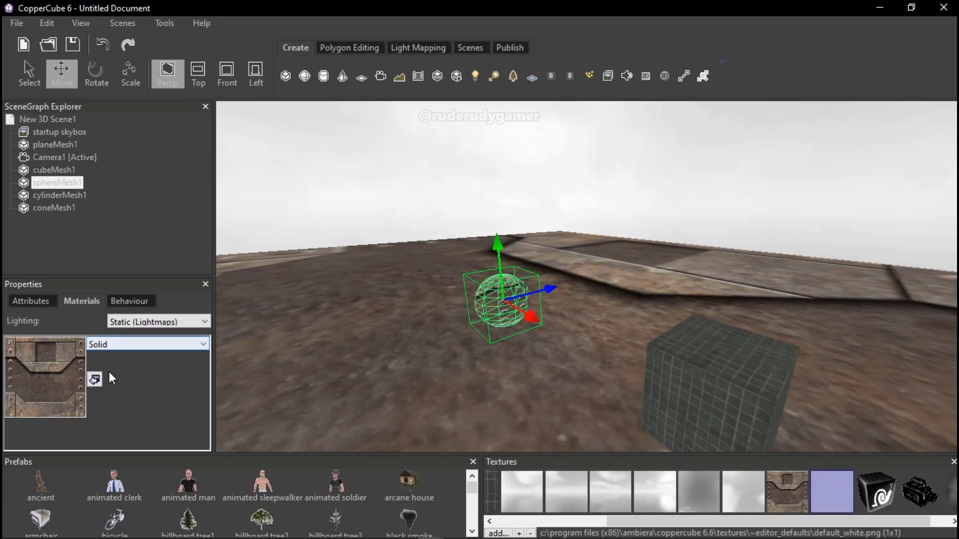
{"action": "left_click", "coordinate": [94, 380]}
- Apply the default_white texture to the floor plane, planeMesh1
{"action": "mouse_move", "coordinate": [500, 352]}
{"action": "left_mouse_down"}
{"action": "mouse_move", "coordinate": [355, 305]}
{"action": "mouse_move", "coordinate": [537, 342]}
{"action": "mouse_move", "coordinate": [504, 350]}
{"action": "mouse_move", "coordinate": [518, 343]}
{"action": "left_mouse_up"}
{"action": "left_click", "coordinate": [522, 352]}
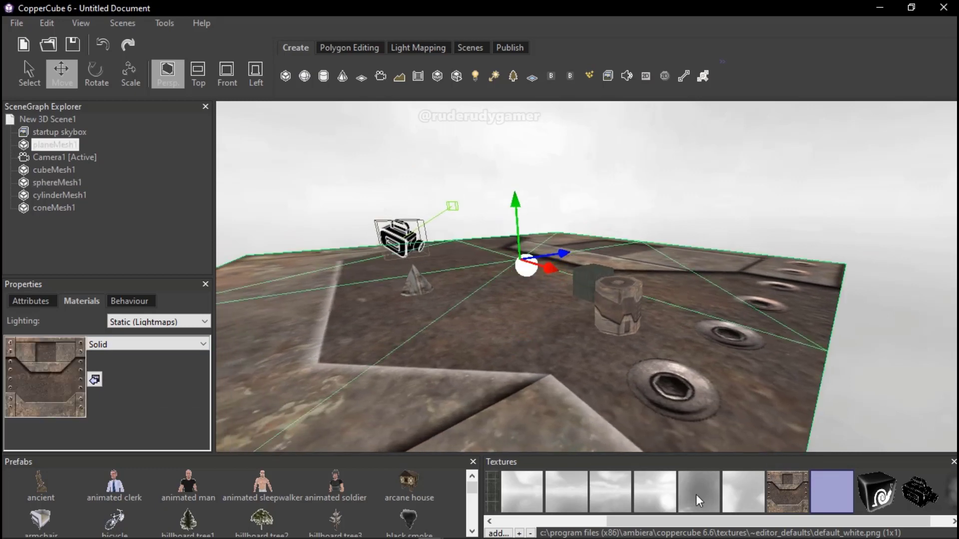
{"action": "left_click", "coordinate": [94, 379]}
{"action": "mouse_move", "coordinate": [343, 343]}
{"action": "left_mouse_down"}
{"action": "mouse_move", "coordinate": [541, 292]}
{"action": "mouse_move", "coordinate": [574, 314]}
{"action": "mouse_move", "coordinate": [573, 330]}
{"action": "left_mouse_up"}
{"action": "left_click", "coordinate": [49, 133]}
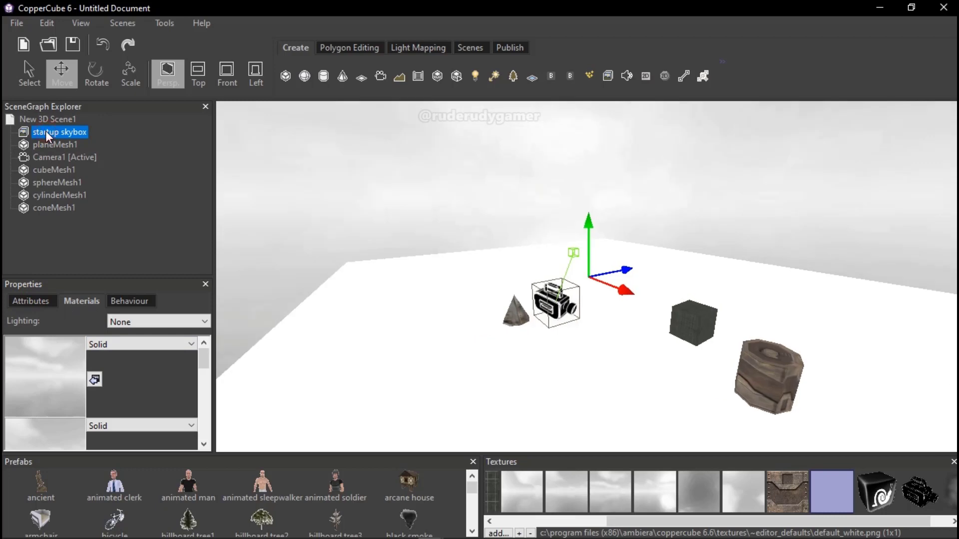
- Uncheck Visible in the startup skybox's attributes, then orbit to see the whole floor
{"action": "left_click", "coordinate": [32, 301]}
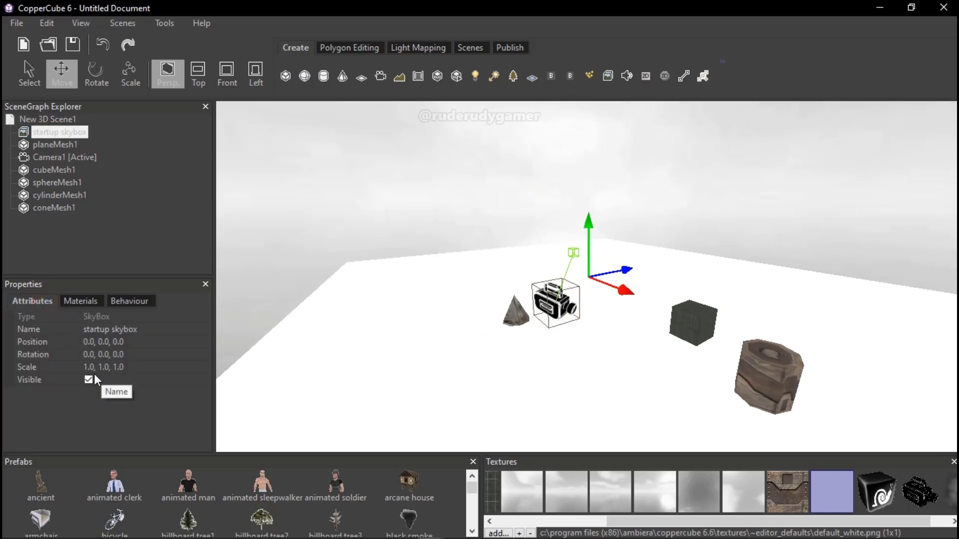
{"action": "left_click", "coordinate": [77, 299]}
{"action": "left_click", "coordinate": [132, 299]}
{"action": "left_click", "coordinate": [34, 300]}
{"action": "left_click", "coordinate": [89, 380]}
{"action": "scroll", "coordinate": [346, 305], "scroll_direction": "down", "scroll_amount": 3}
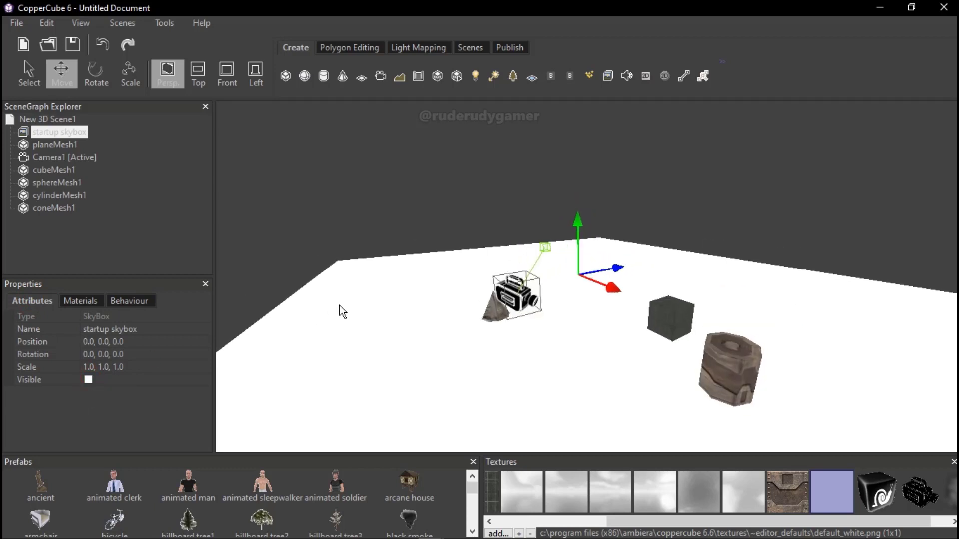
{"action": "mouse_move", "coordinate": [339, 305]}
{"action": "left_mouse_down"}
{"action": "mouse_move", "coordinate": [424, 285]}
{"action": "mouse_move", "coordinate": [424, 270]}
{"action": "left_mouse_up"}
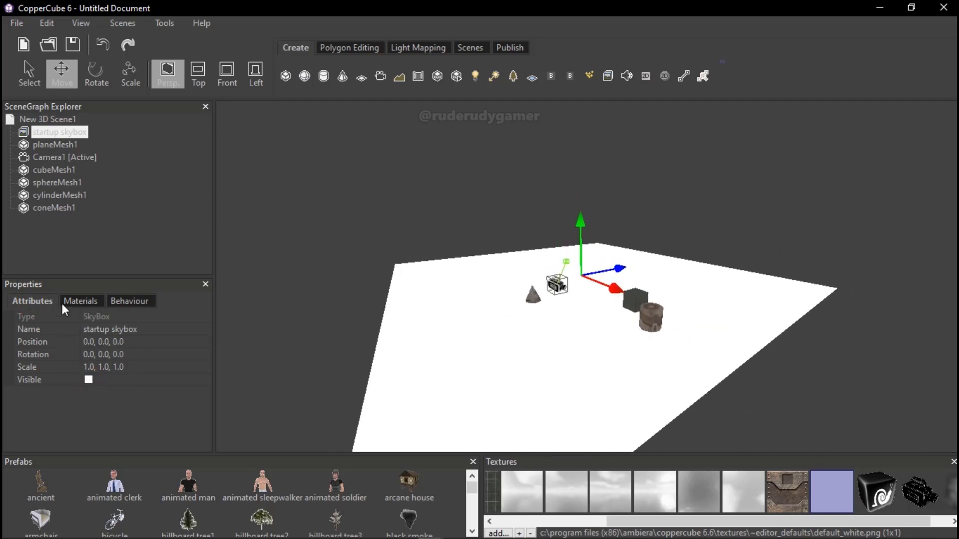
- Review the skybox's material and behaviour settings, leaving its name unchanged
{"action": "left_click", "coordinate": [85, 301]}
{"action": "left_click", "coordinate": [128, 302]}
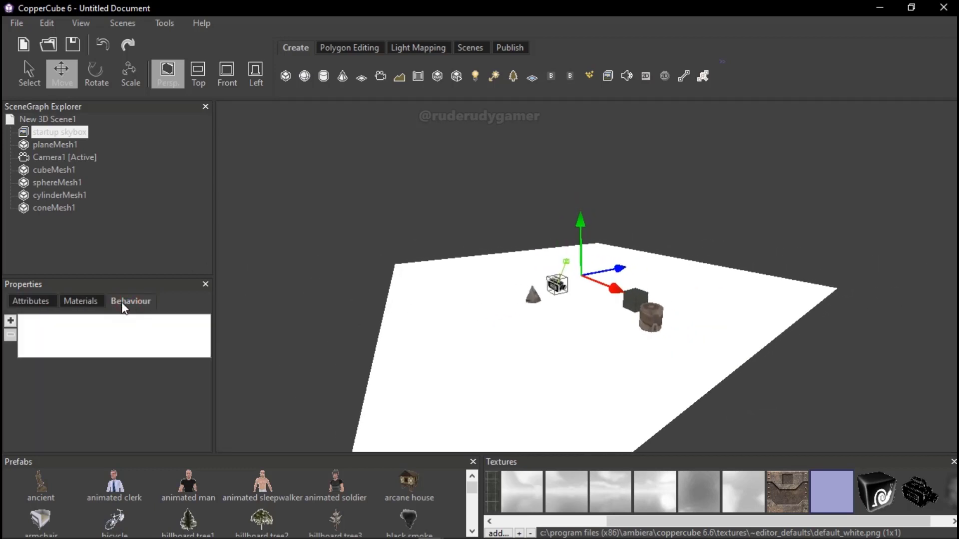
{"action": "left_click", "coordinate": [25, 298]}
{"action": "left_click", "coordinate": [104, 333]}
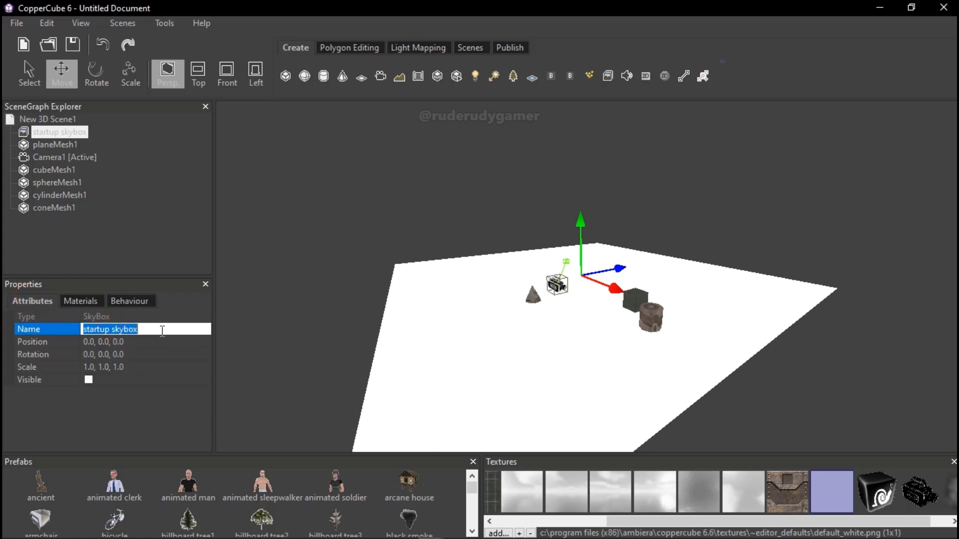
{"action": "left_click", "coordinate": [154, 382]}
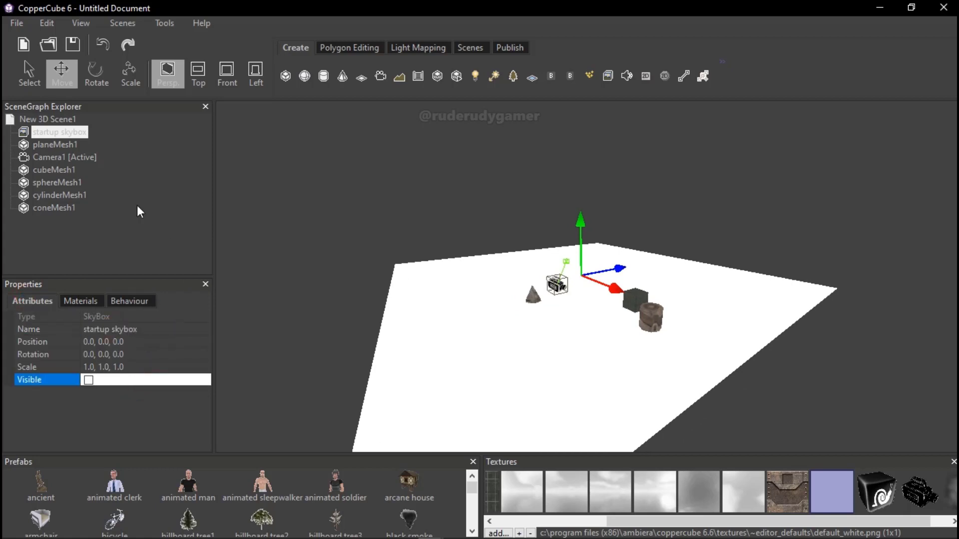
- Set New 3D Scene1's BackgroundColor to black by dragging luminance to 0 in the Color dialog
{"action": "left_click", "coordinate": [47, 120]}
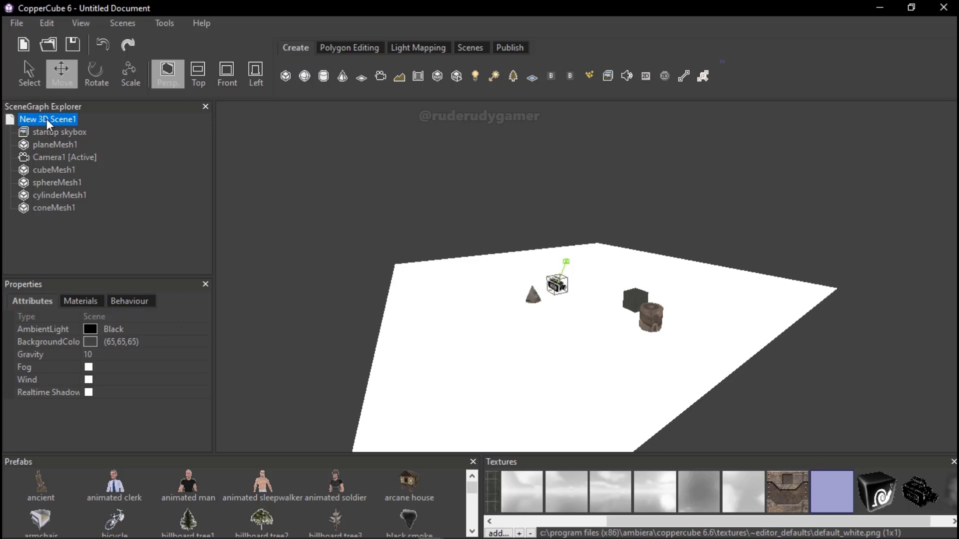
{"action": "left_click", "coordinate": [95, 343]}
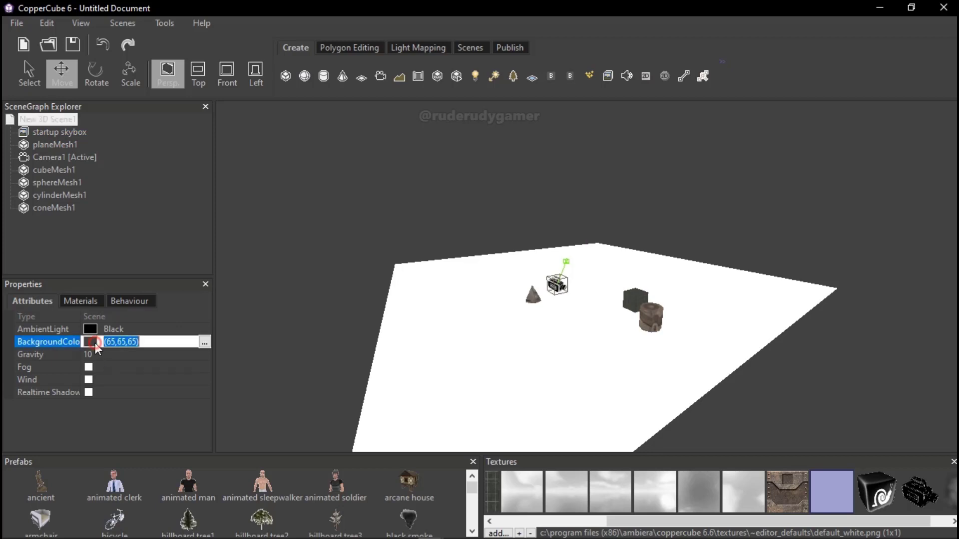
{"action": "left_click", "coordinate": [204, 342]}
{"action": "left_click_drag", "start_coordinate": [321, 151], "coordinate": [319, 192]}
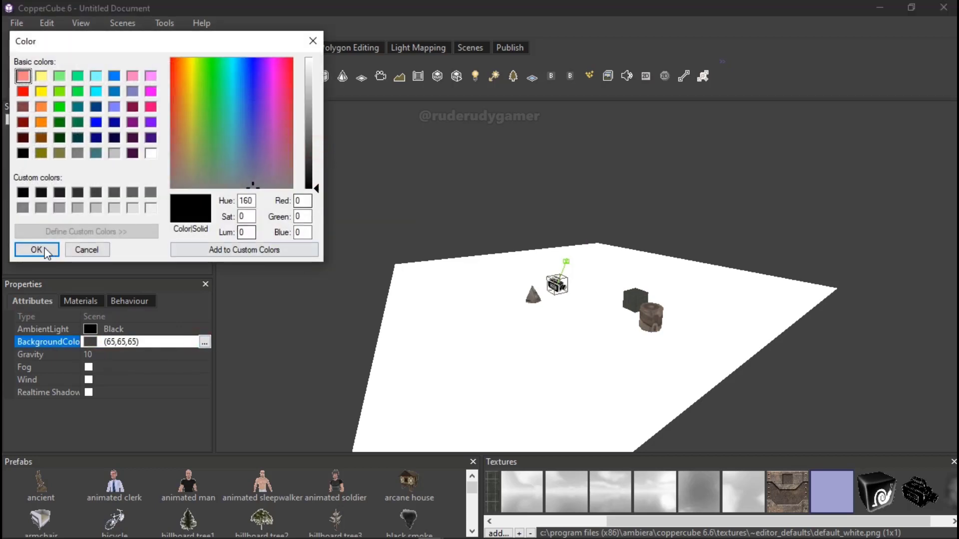
{"action": "left_click", "coordinate": [36, 250]}
{"action": "mouse_move", "coordinate": [439, 273]}
{"action": "left_mouse_down"}
{"action": "mouse_move", "coordinate": [533, 327]}
{"action": "mouse_move", "coordinate": [446, 49]}
{"action": "left_mouse_up"}
- Keep 'Publish as Windows (.exe)', preview the scene, then close the test run with Escape
{"action": "left_click", "coordinate": [507, 48]}
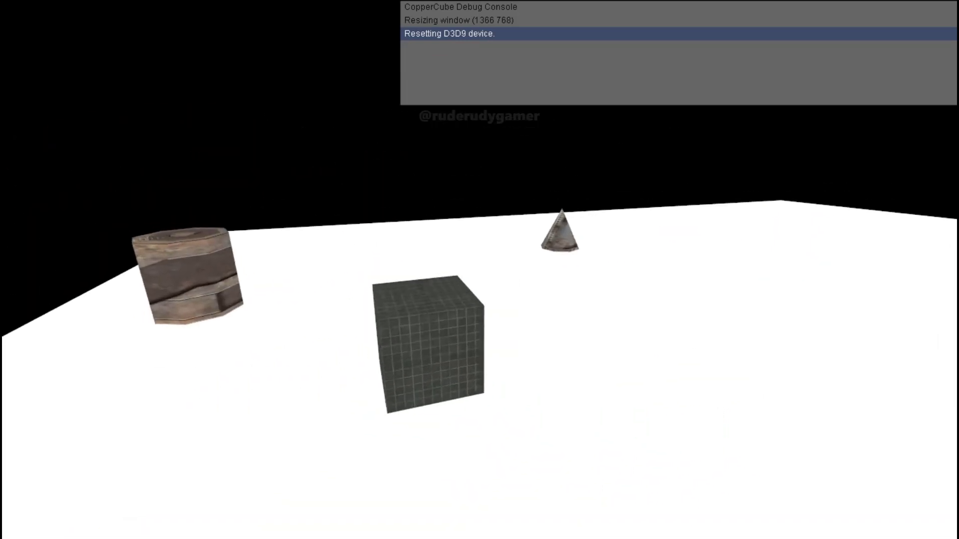
{"action": "key", "text": "Escape"}
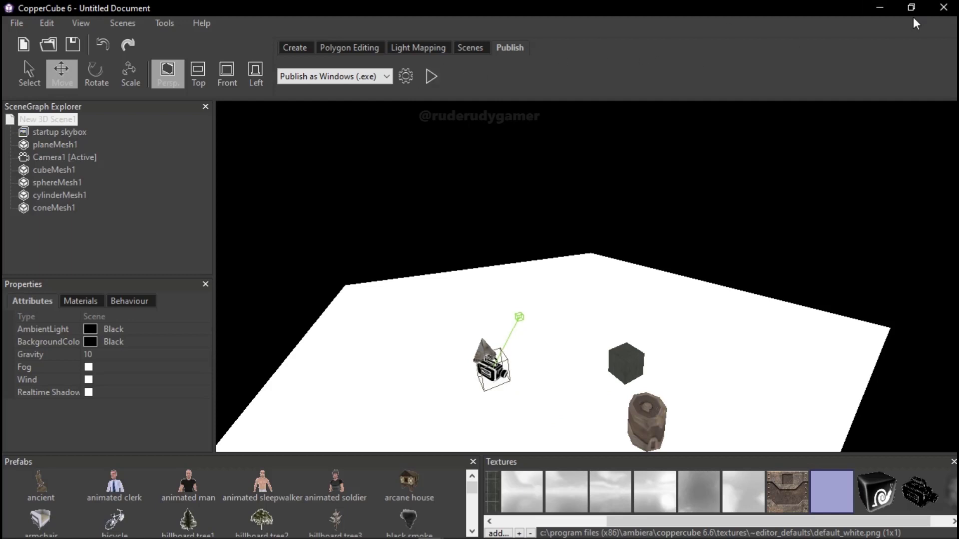
{"action": "scroll", "coordinate": [462, 291], "scroll_direction": "down", "scroll_amount": 2}
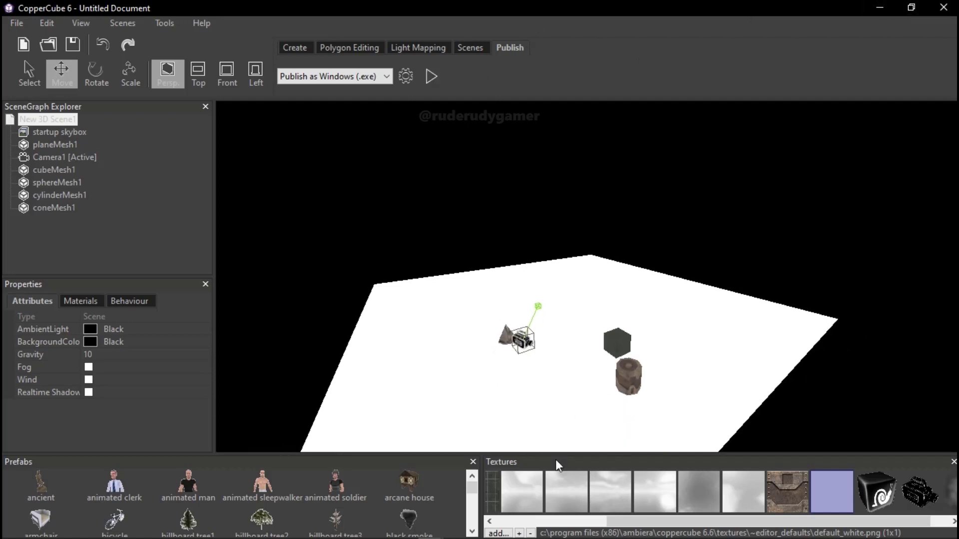
{"action": "mouse_move", "coordinate": [529, 382]}
{"action": "left_mouse_down"}
{"action": "mouse_move", "coordinate": [520, 315]}
{"action": "mouse_move", "coordinate": [252, 385]}
{"action": "left_mouse_up"}
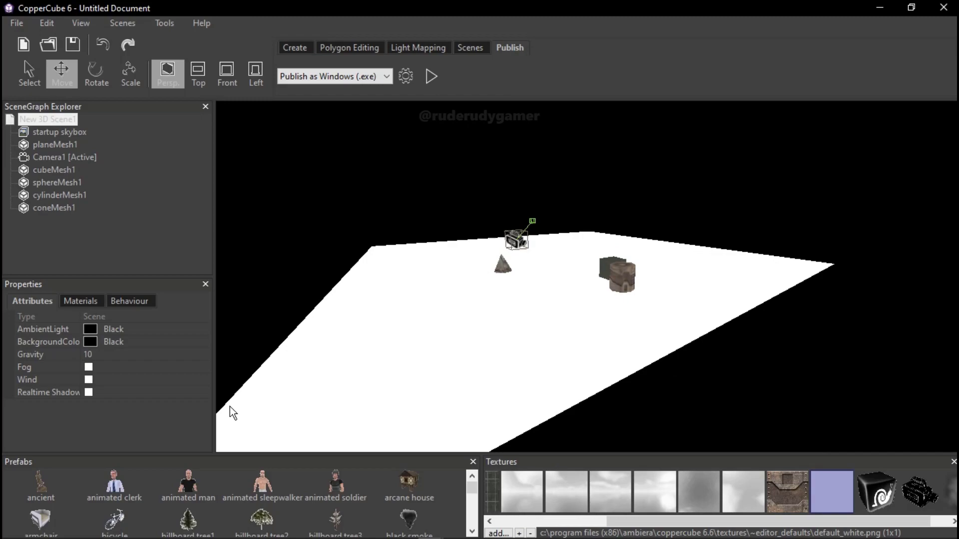